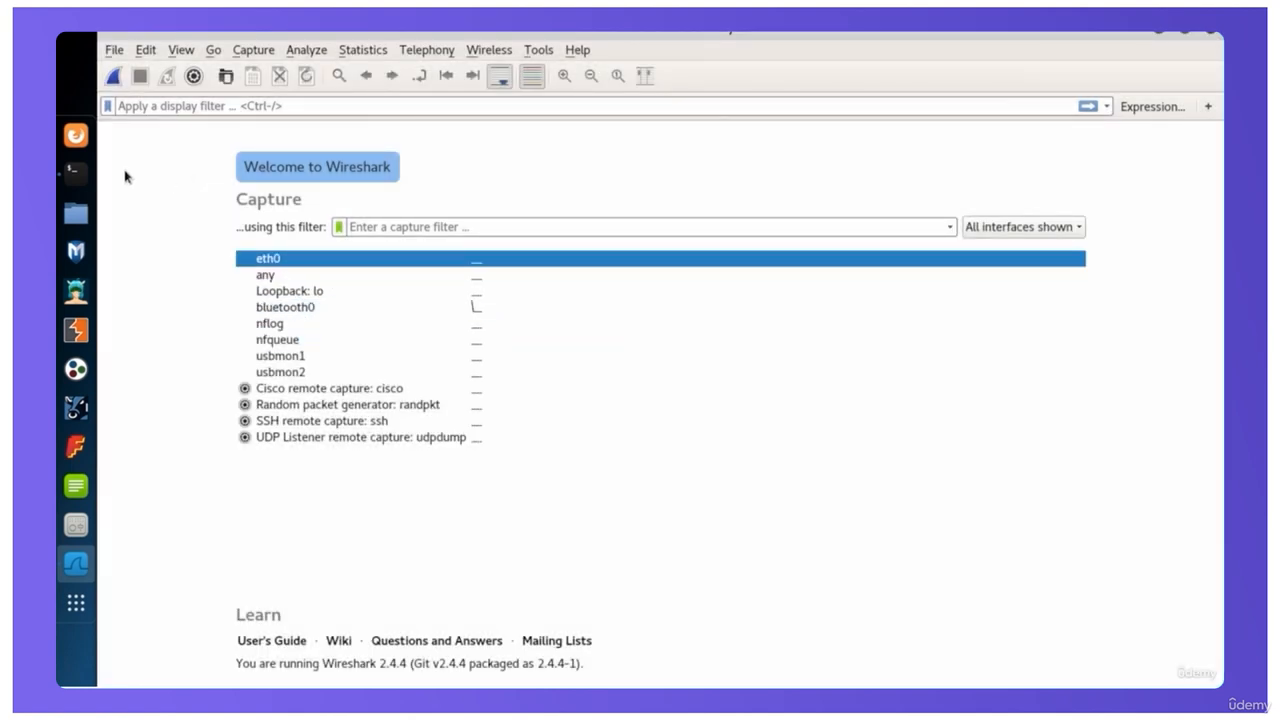
# Open a new terminal window and run ifconfig to identify the eth0 network interface
pyautogui.click(75, 172)
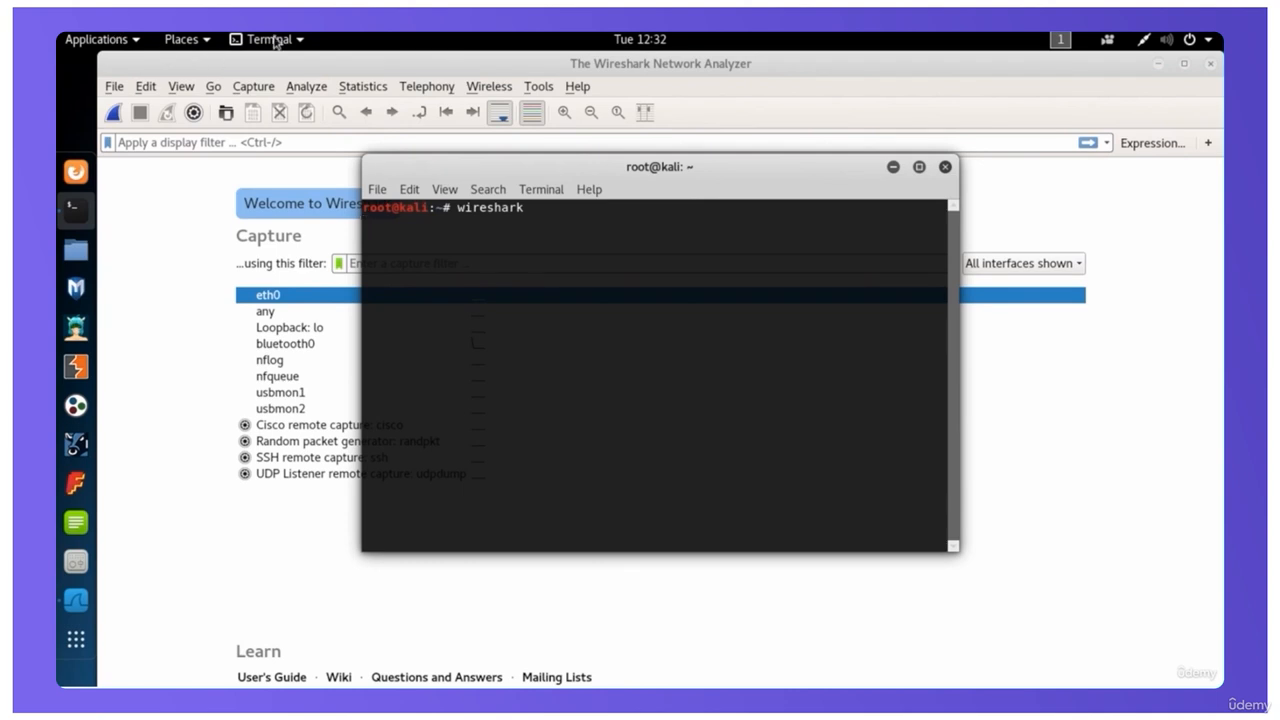
pyautogui.click(270, 40)
pyautogui.click(290, 98)
pyautogui.write('ifconfig')
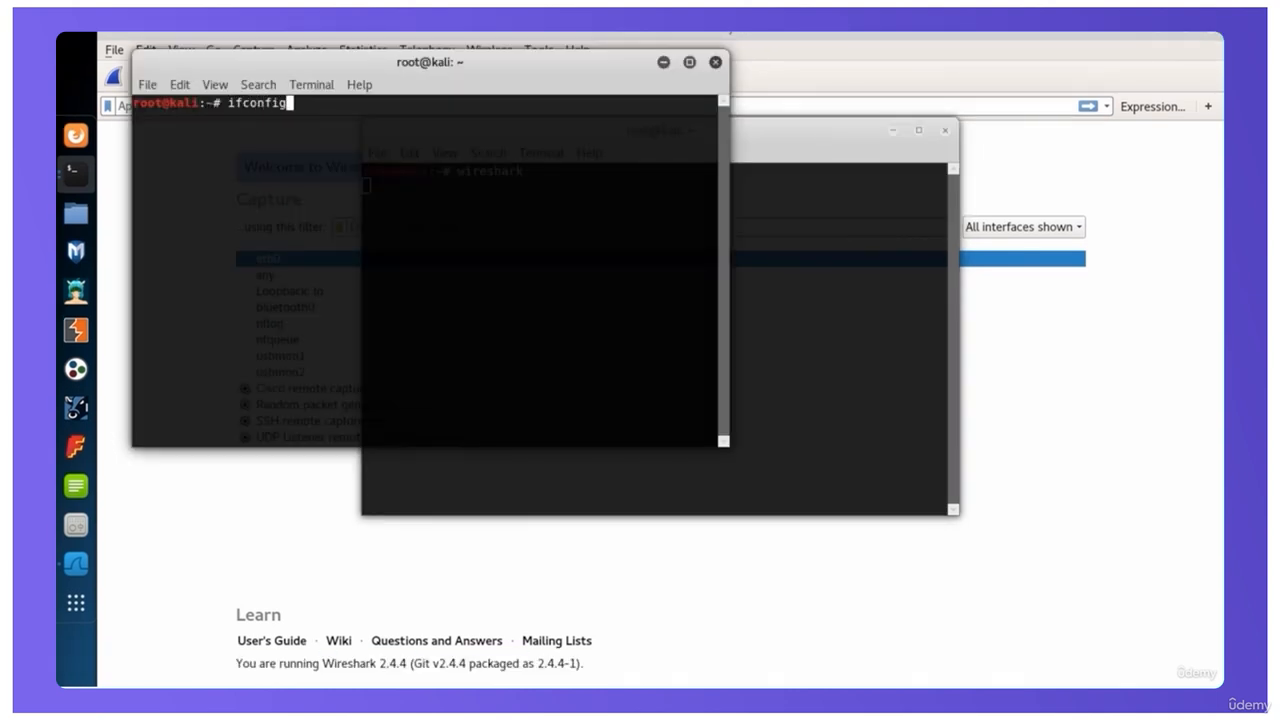
pyautogui.press('Return')
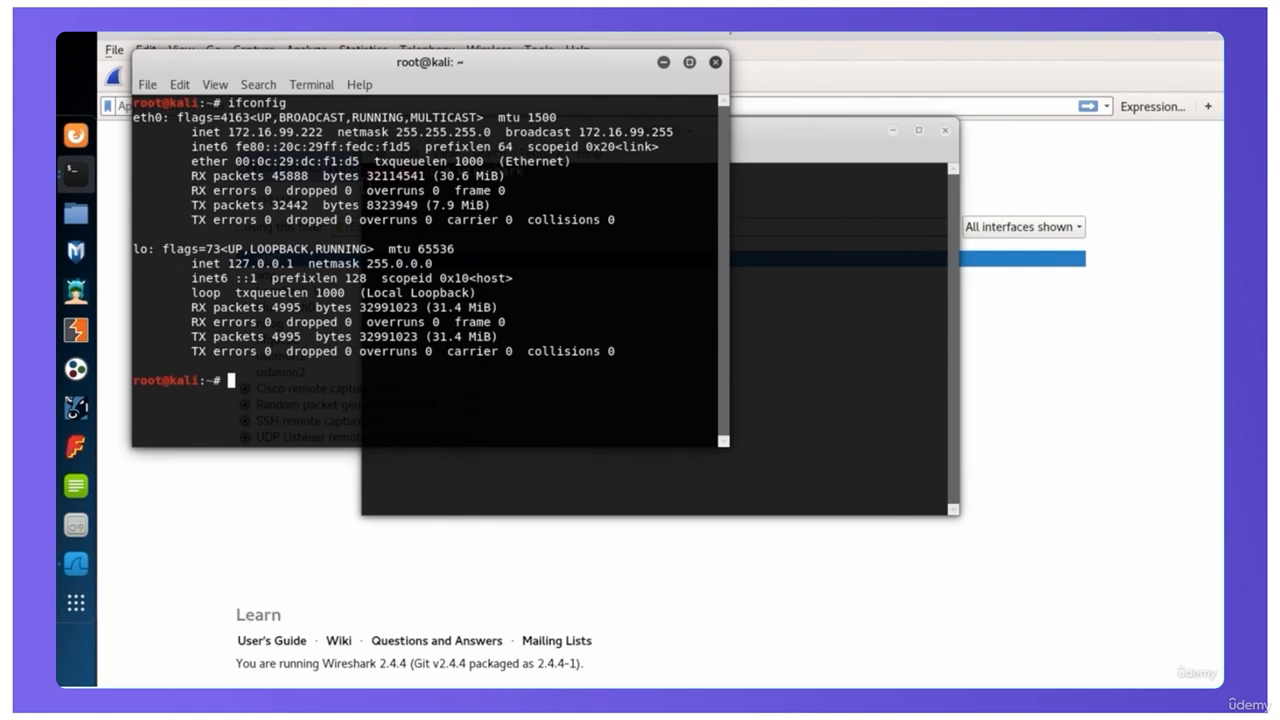
pyautogui.doubleClick(147, 117)
# Return to Wireshark and start a packet capture on the eth0 interface
pyautogui.click(803, 40)
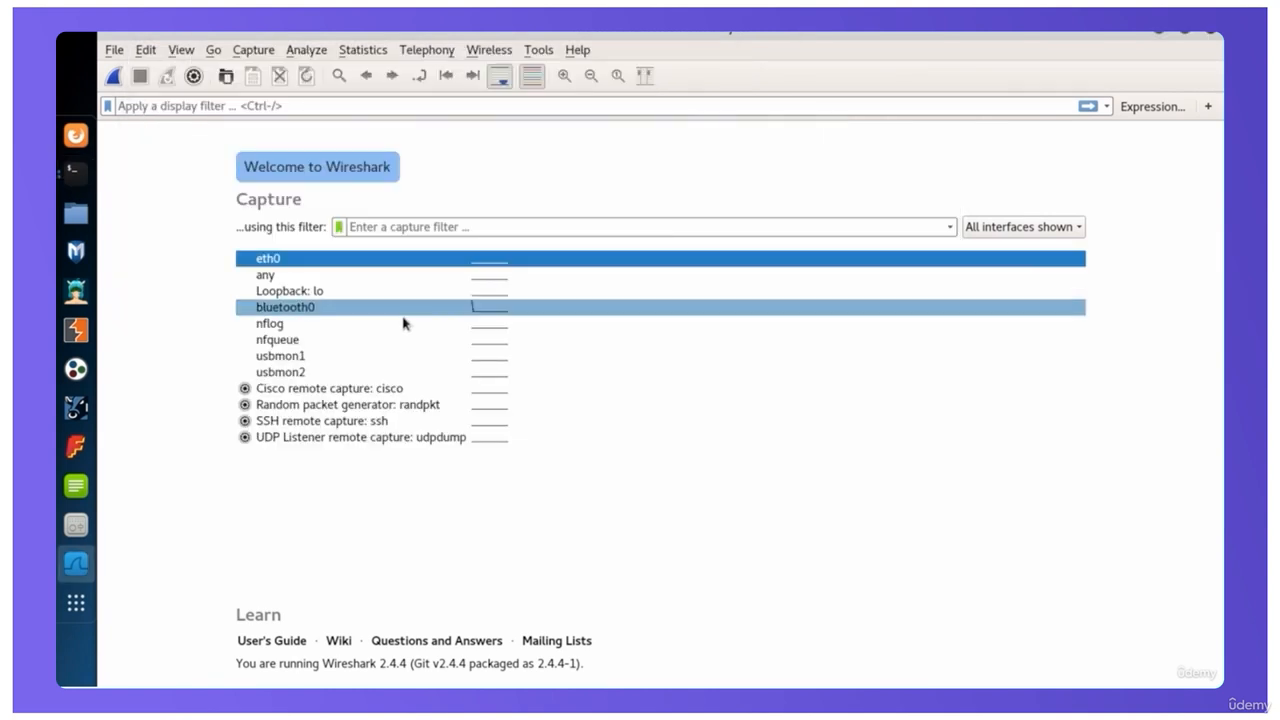
pyautogui.doubleClick(270, 262)
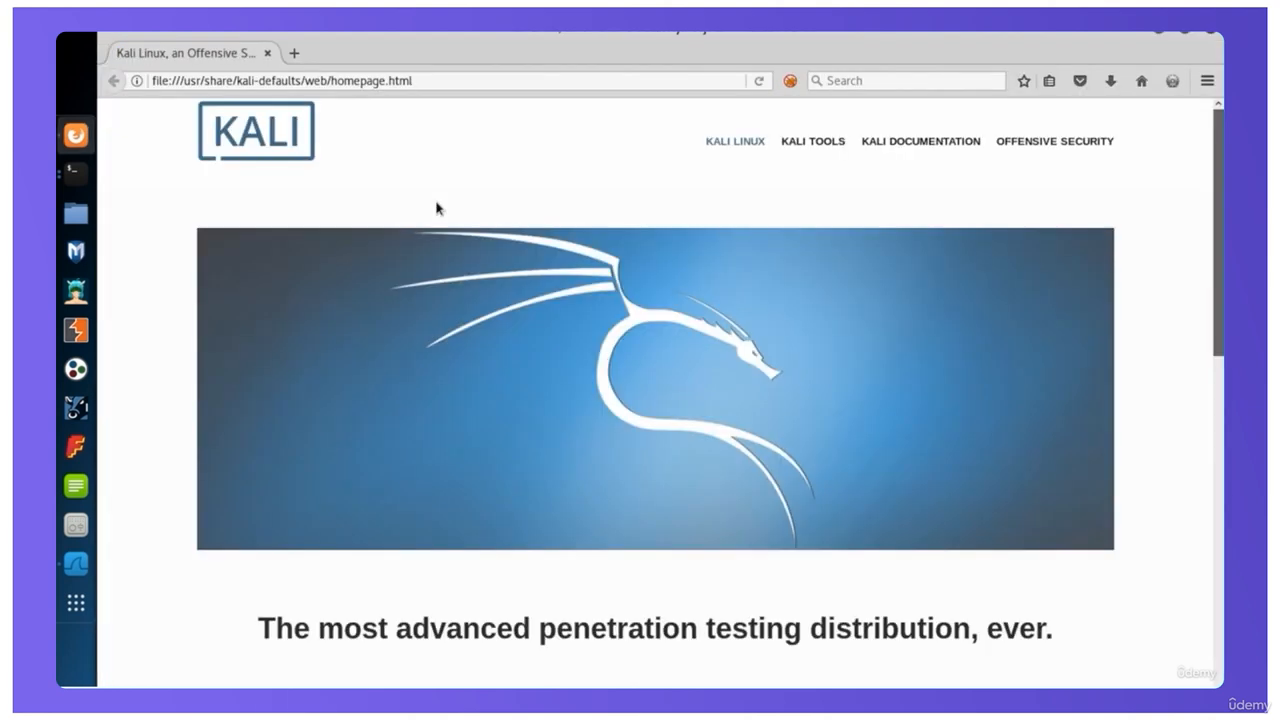
pyautogui.click(428, 88)
pyautogui.write('http')
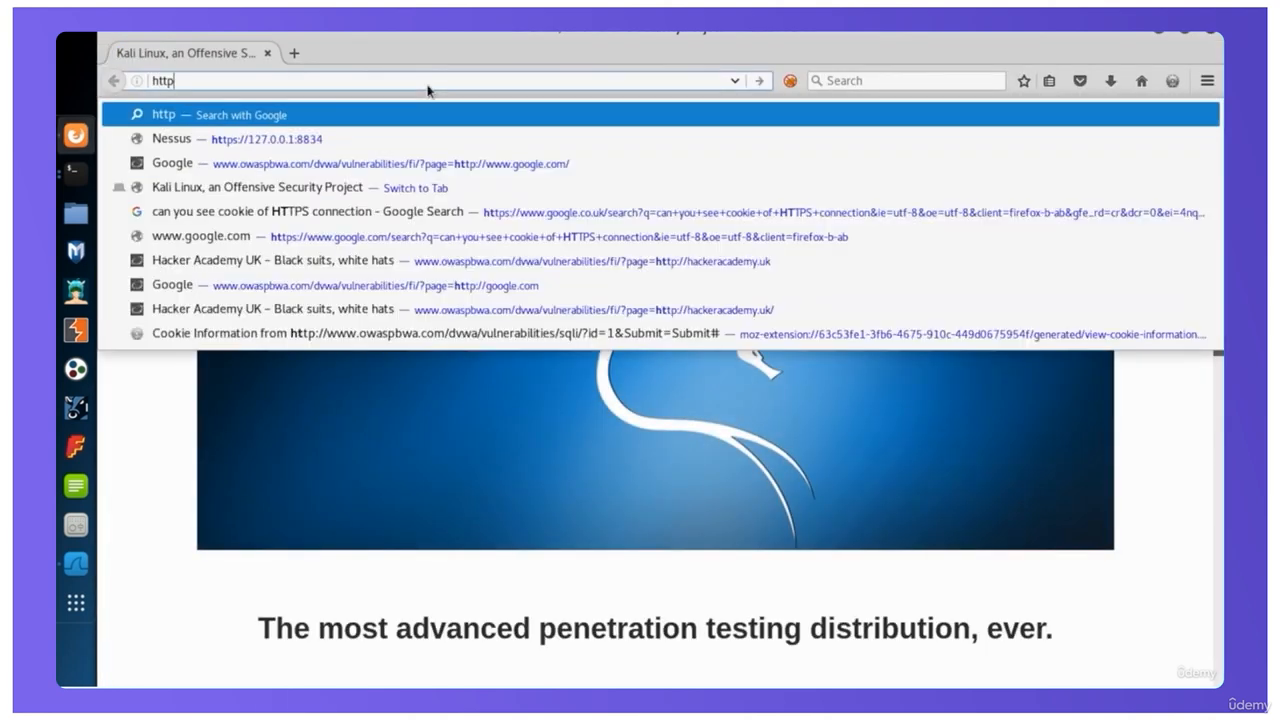
pyautogui.write('://www.hac')
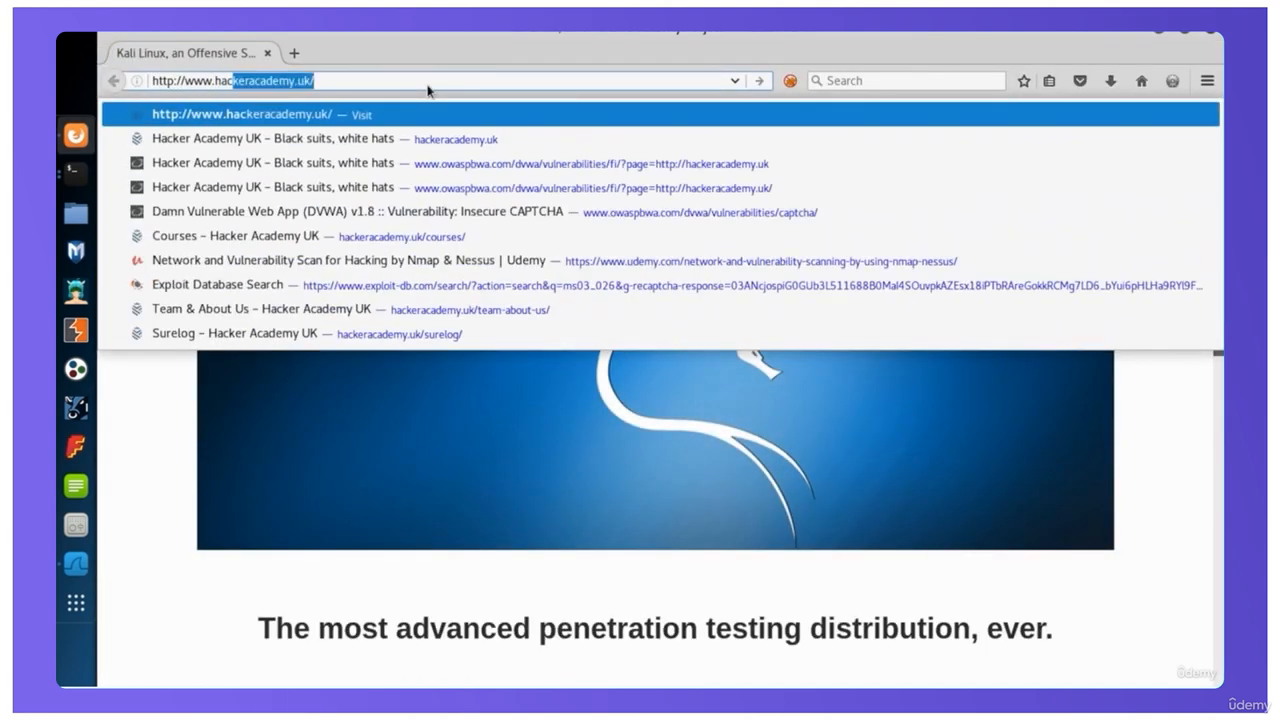
pyautogui.write('keracademy.uk/')
pyautogui.press('Return')
# Switch to Wireshark and restart the running capture, discarding the packets captured so far without saving
pyautogui.hotkey('alt', 'Tab')
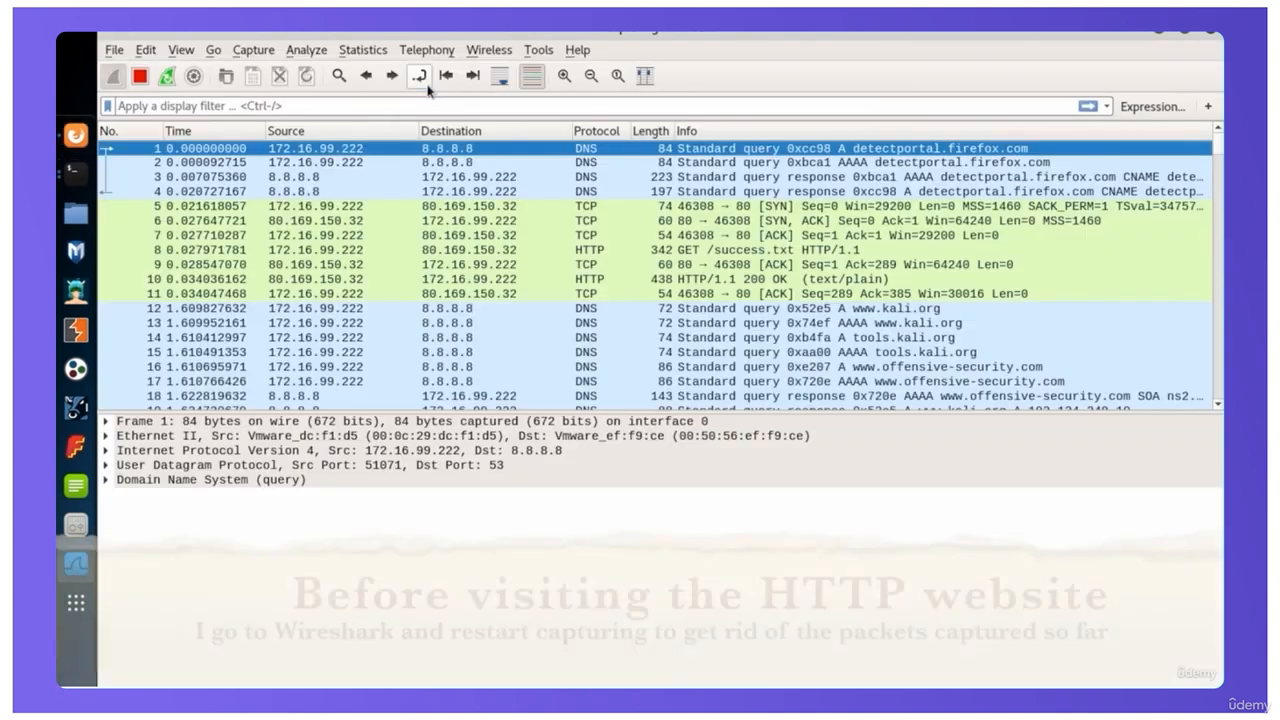
pyautogui.click(166, 82)
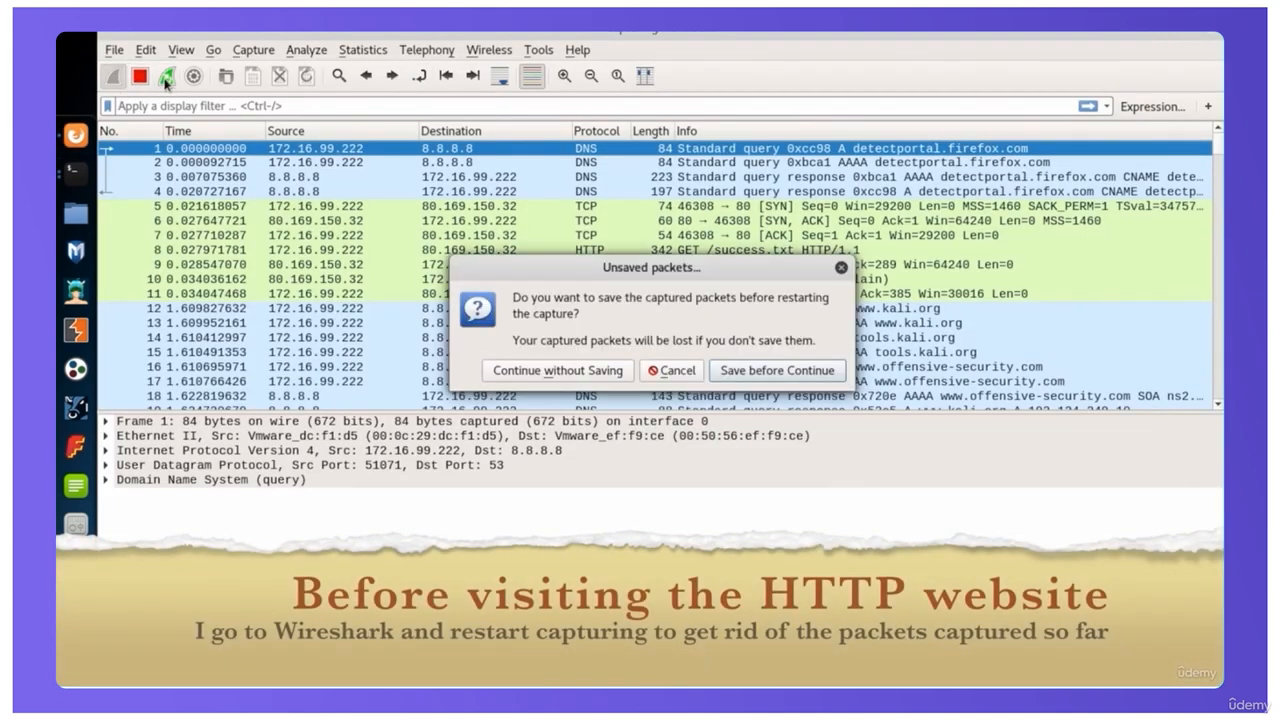
pyautogui.click(543, 371)
pyautogui.hotkey('alt', 'Tab')
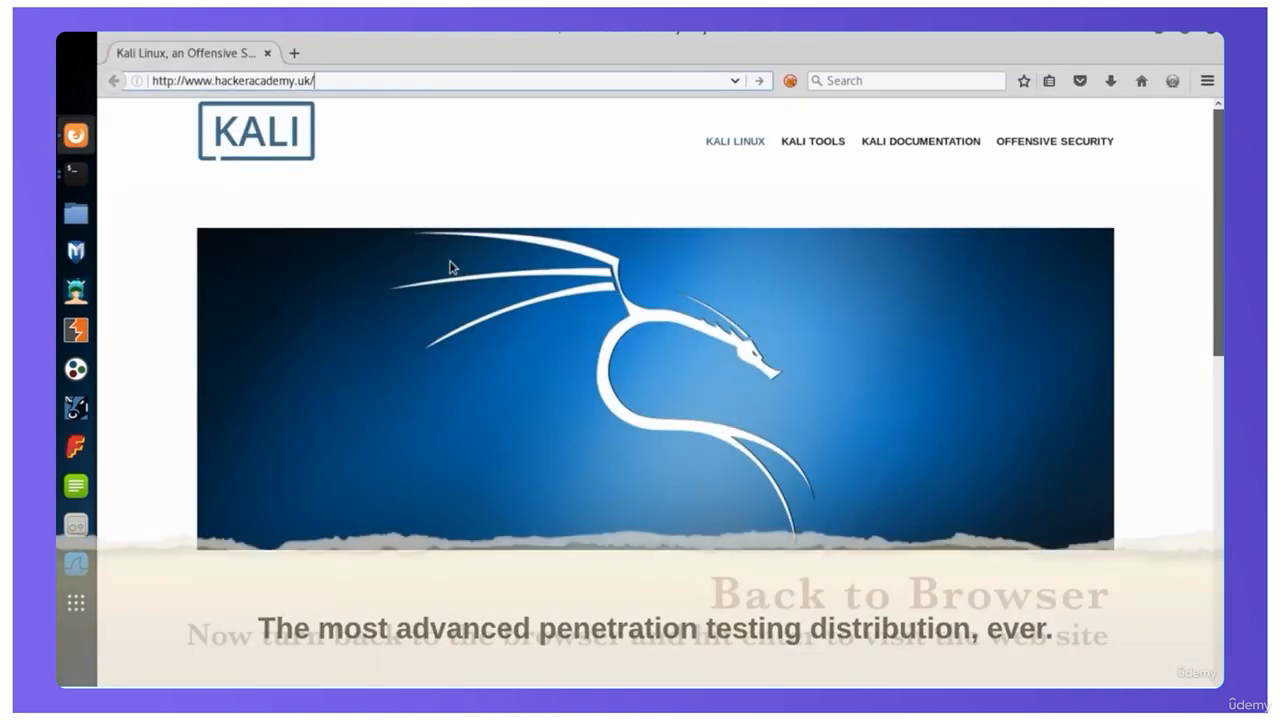
pyautogui.press('Return')
pyautogui.hotkey('alt', 'Tab')
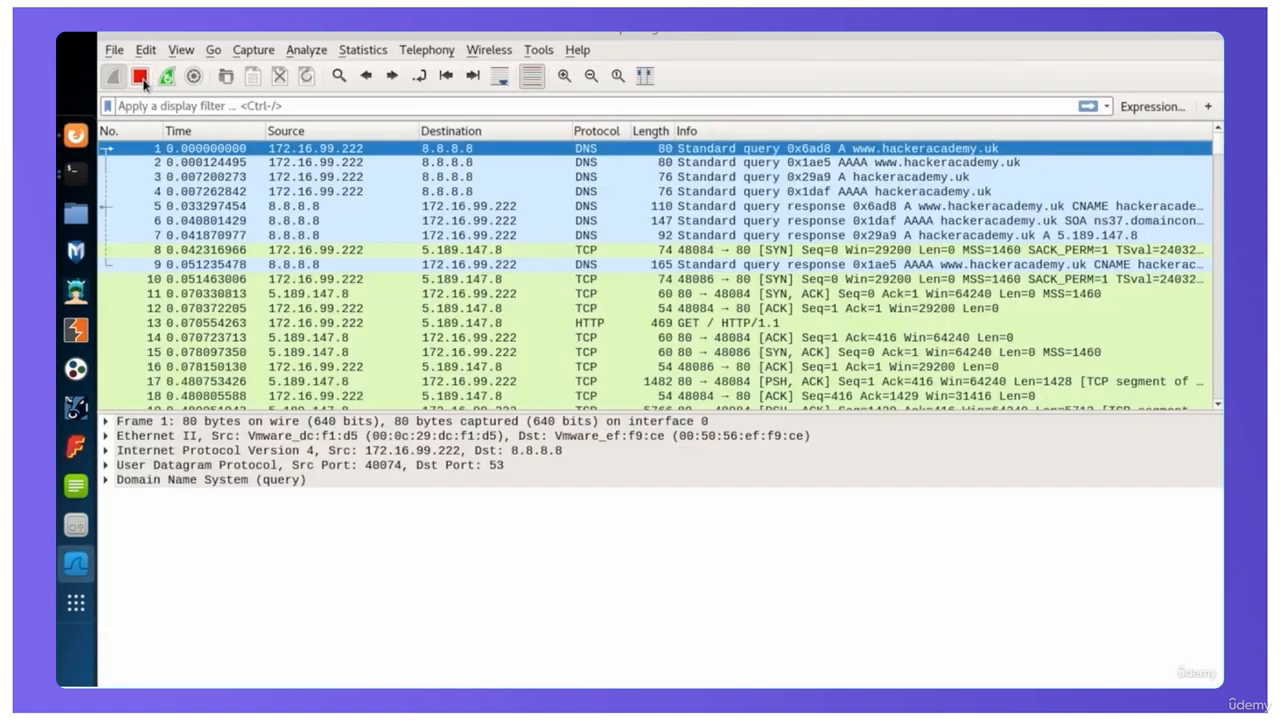
pyautogui.click(140, 77)
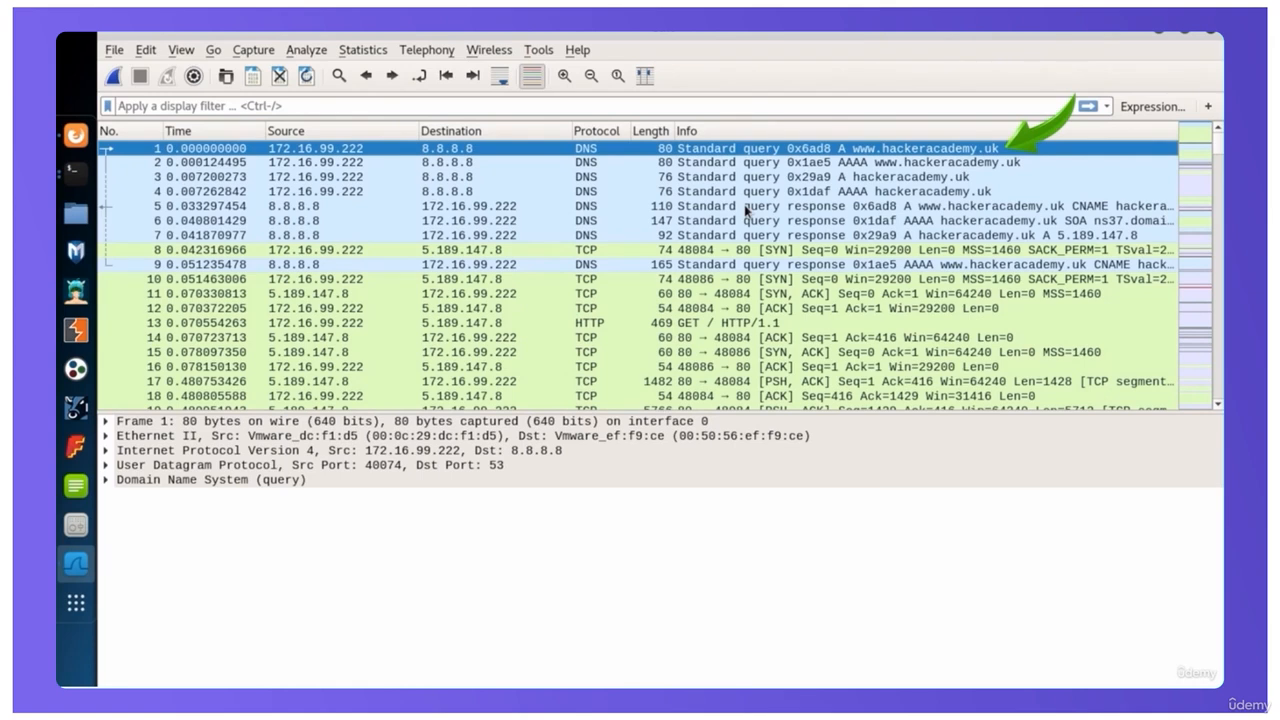
# Inspect packet 2's DNS query type and expand its User Datagram Protocol layer to check the source and destination ports
pyautogui.click(243, 163)
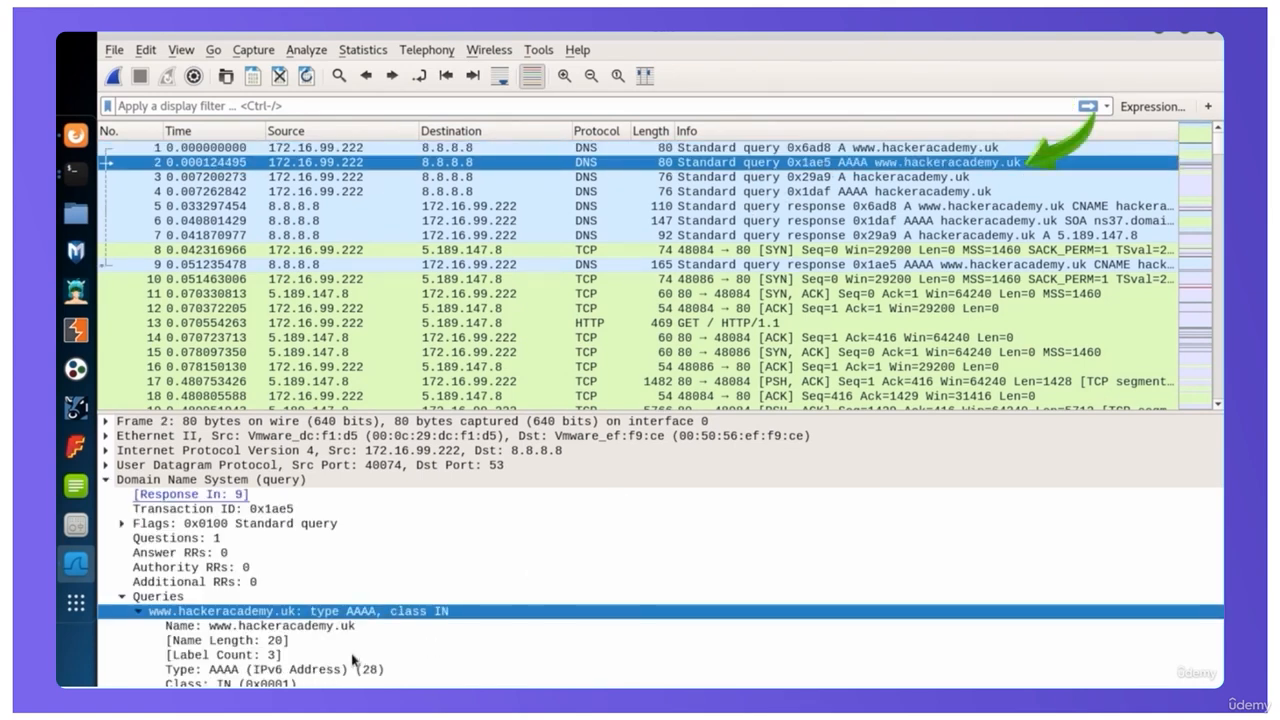
pyautogui.click(279, 670)
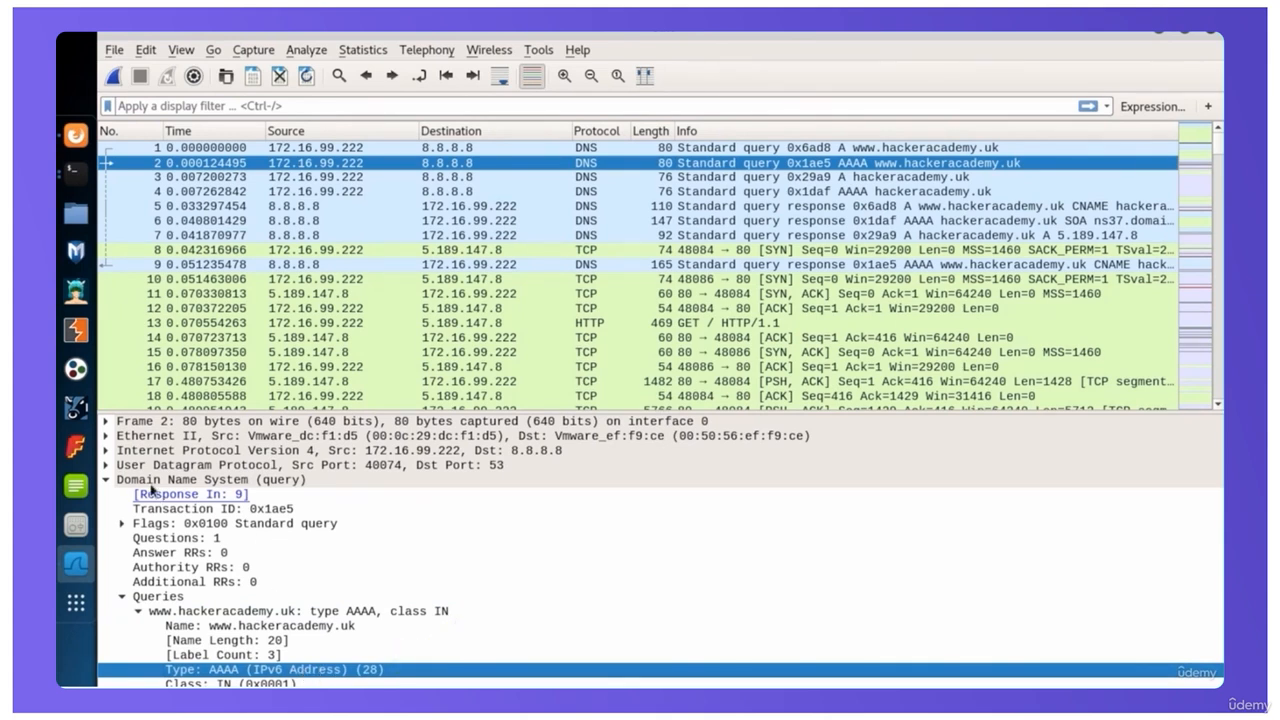
pyautogui.click(105, 465)
pyautogui.click(170, 468)
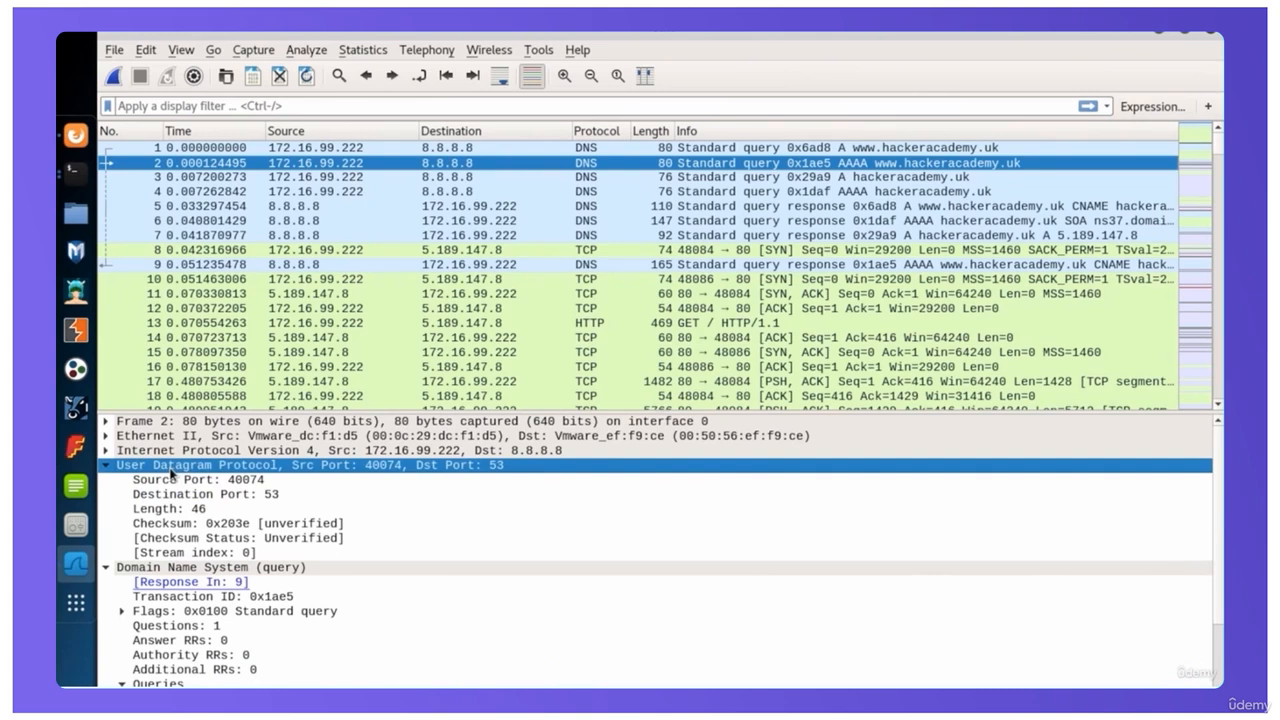
pyautogui.click(241, 483)
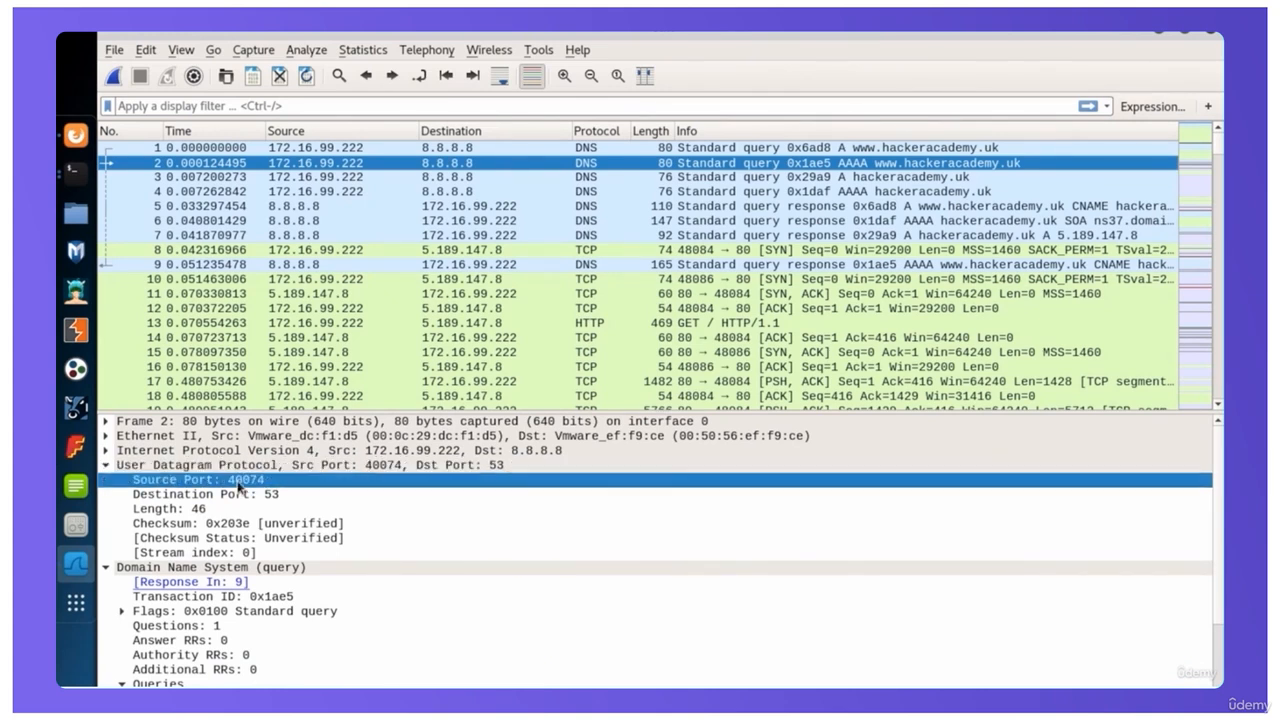
pyautogui.click(250, 494)
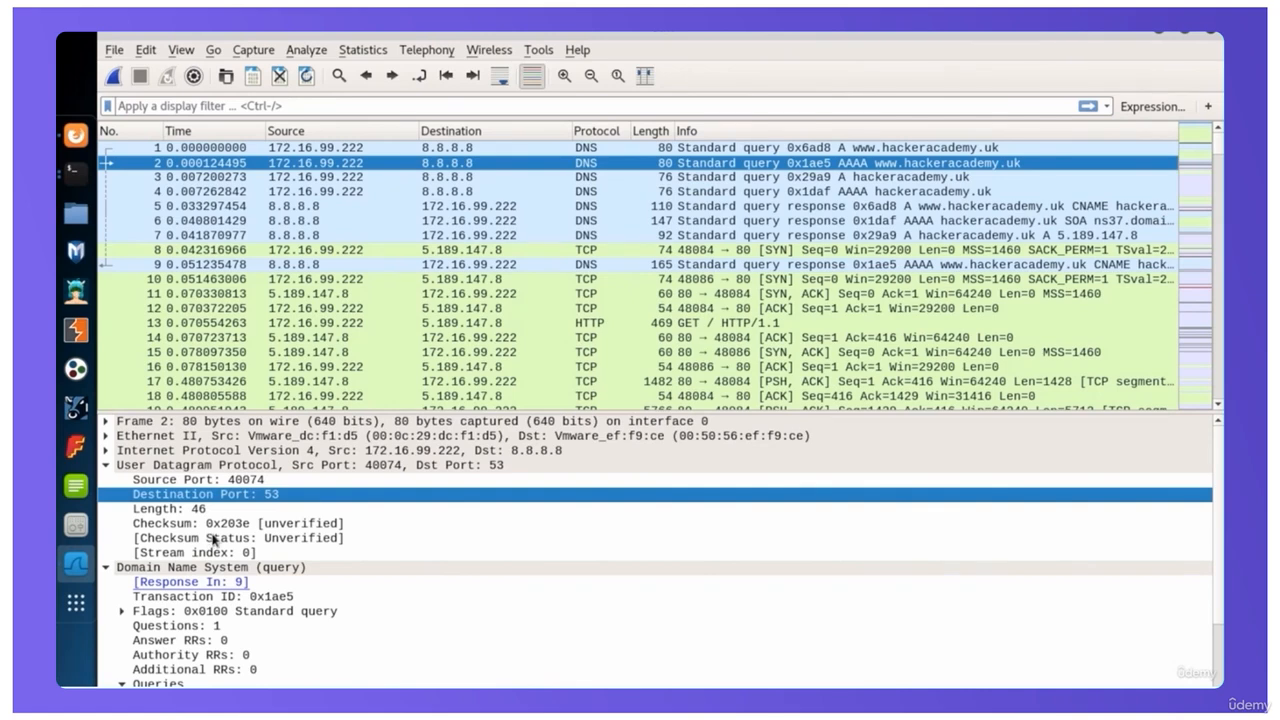
# Examine packet 2's Internet Protocol Version 4 header, including source, destination, identification and fragmentation flags, and collapse the header
pyautogui.click(106, 451)
pyautogui.click(168, 455)
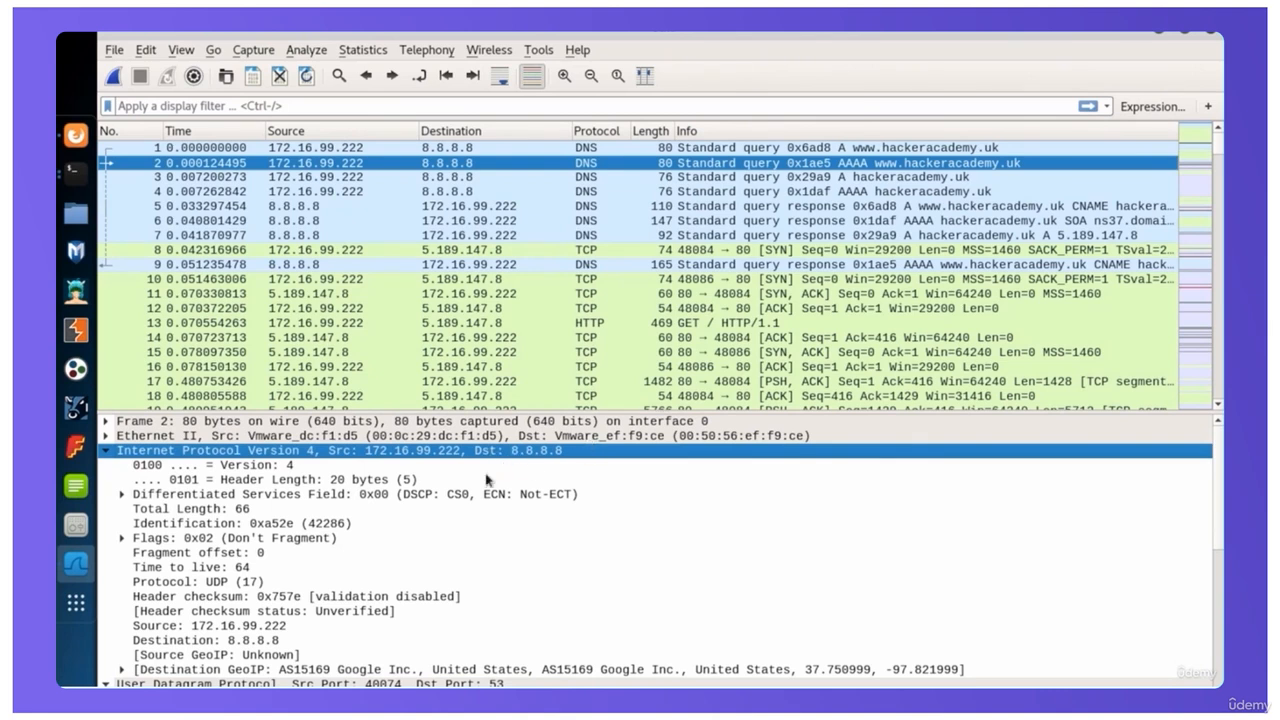
pyautogui.click(205, 626)
pyautogui.click(210, 641)
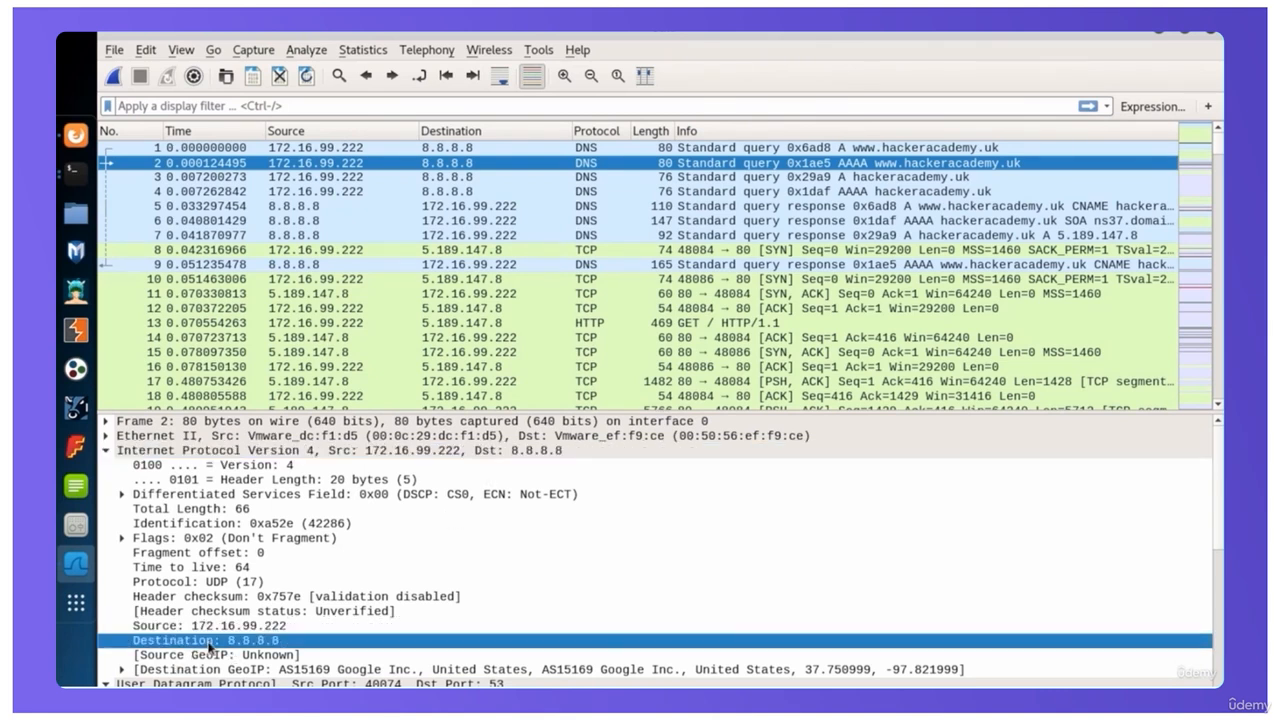
pyautogui.click(195, 523)
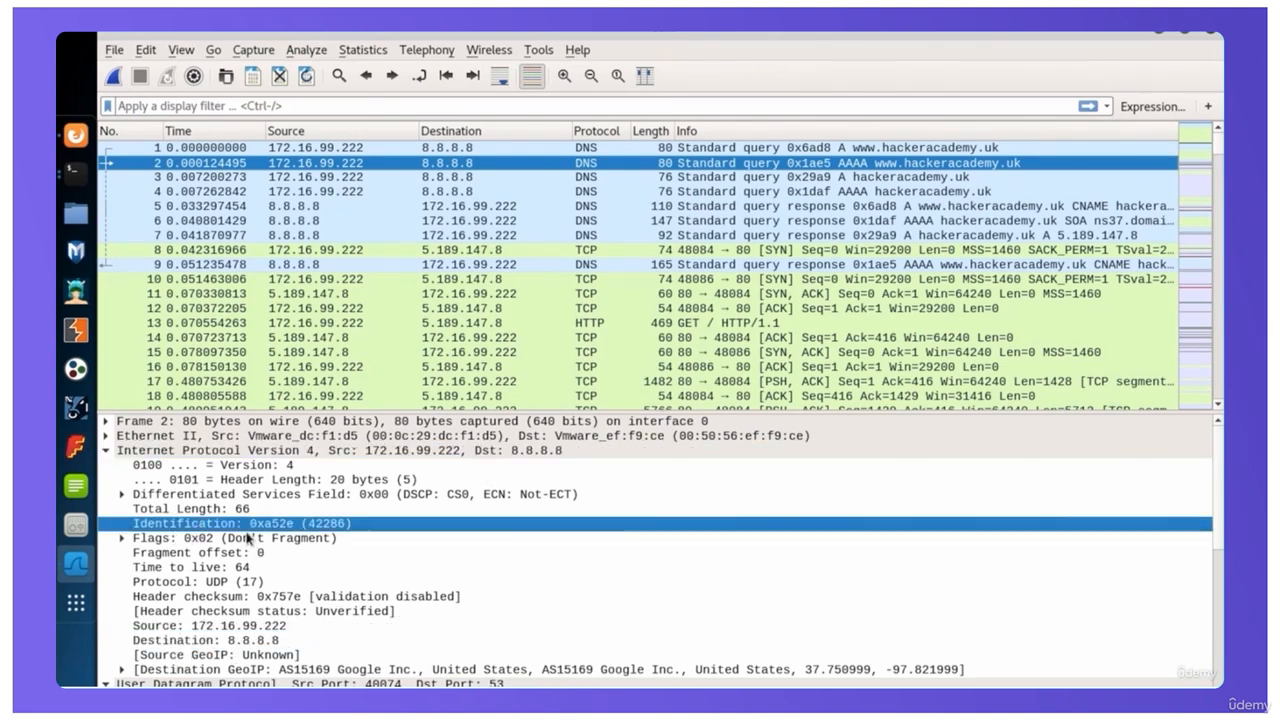
pyautogui.click(122, 538)
pyautogui.click(272, 567)
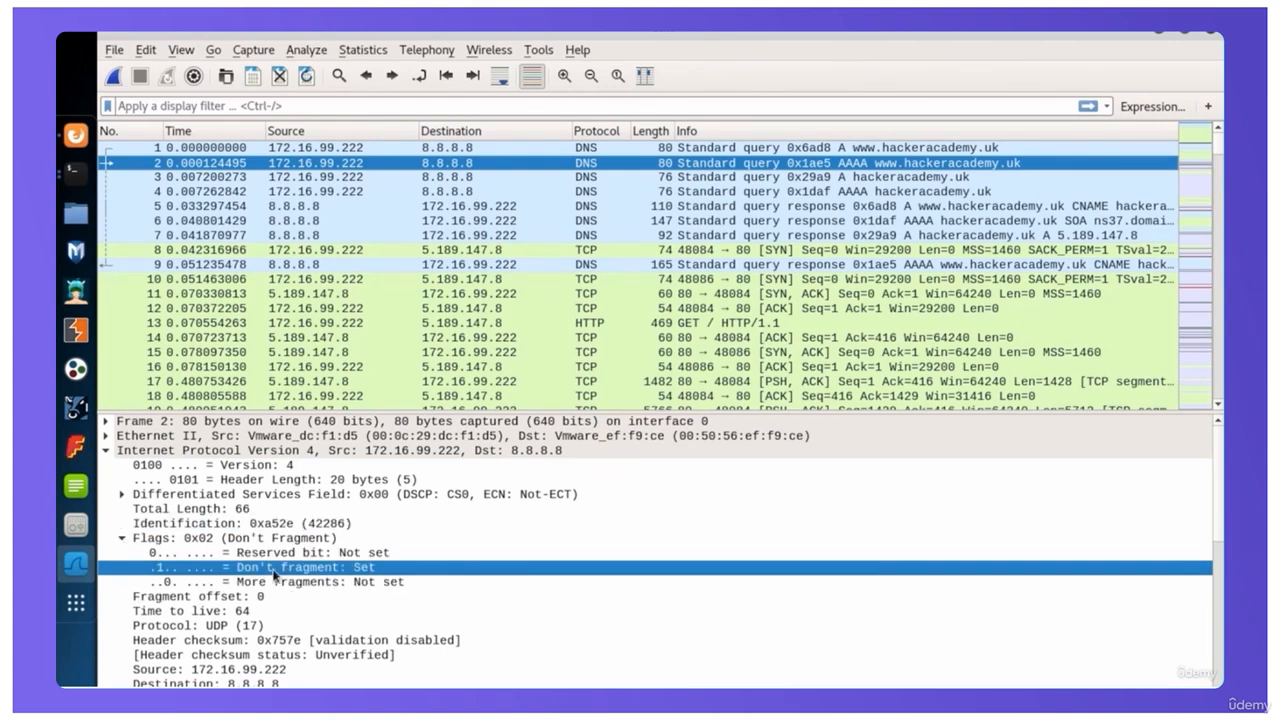
pyautogui.click(118, 539)
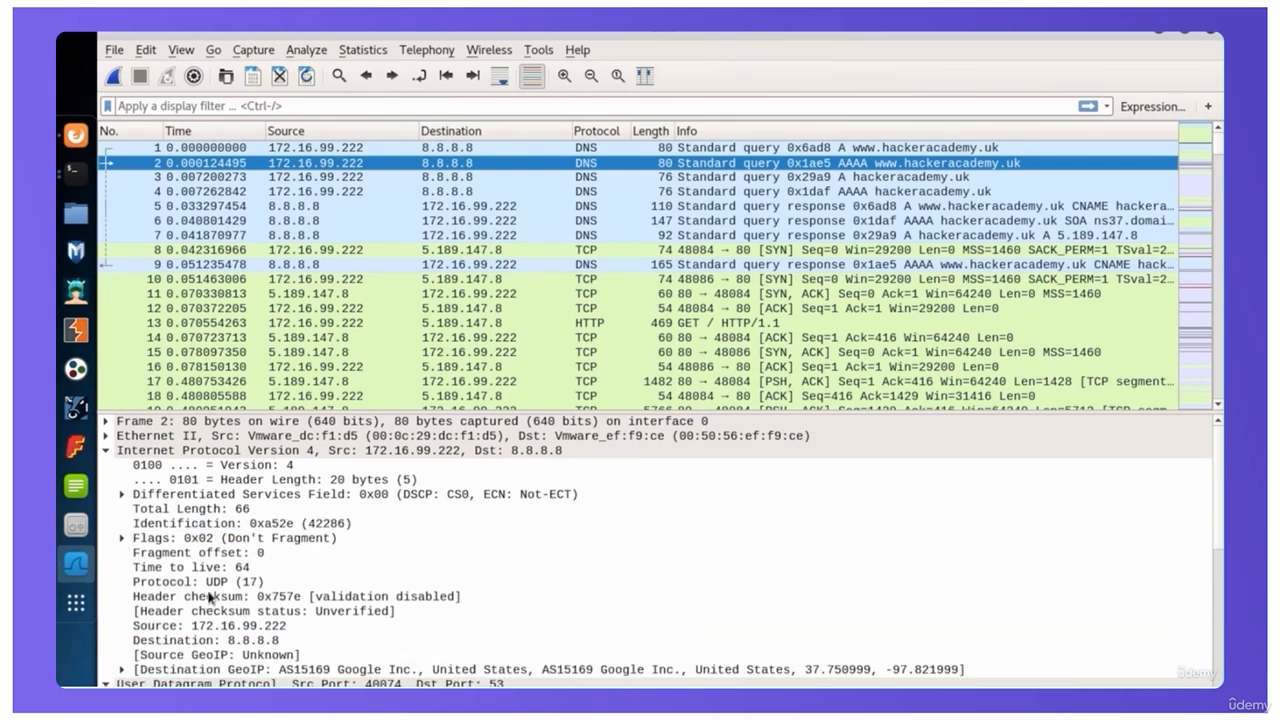
pyautogui.click(106, 450)
# Expand packet 2's Ethernet II layer to check the destination and source MAC addresses, and collapse it again
pyautogui.click(106, 436)
pyautogui.click(186, 440)
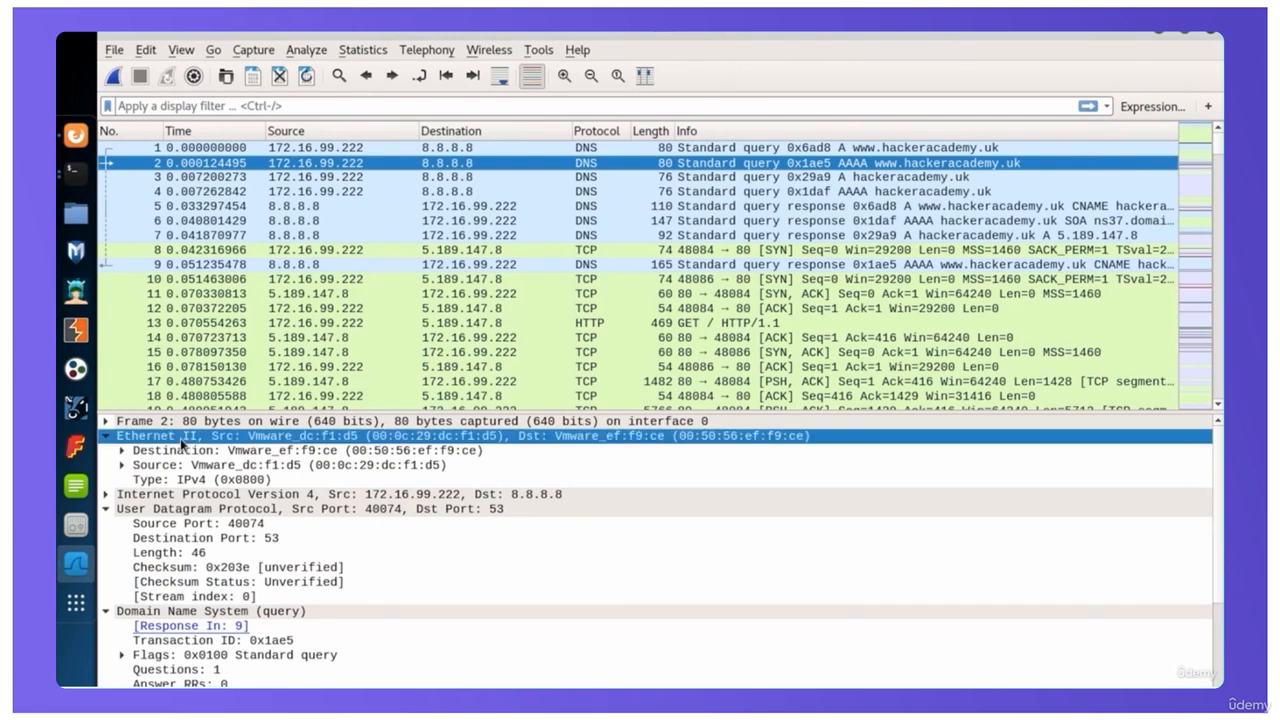
pyautogui.click(190, 451)
pyautogui.click(197, 466)
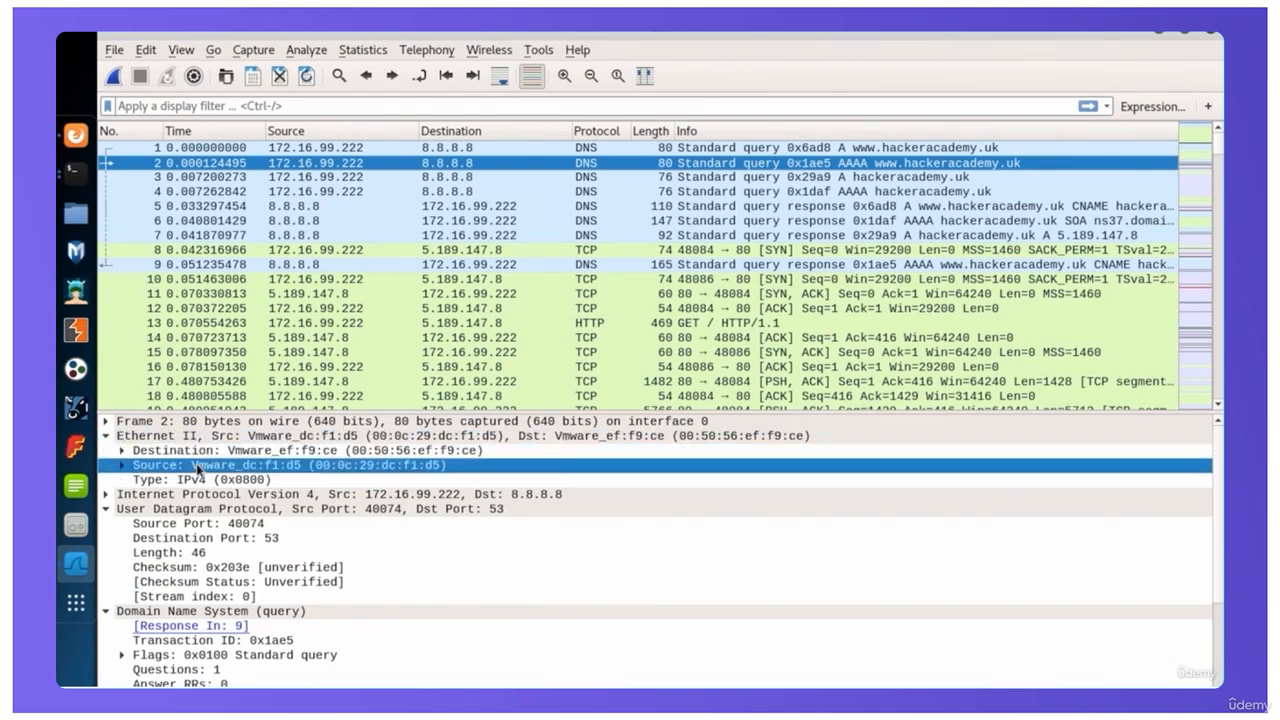
pyautogui.click(106, 437)
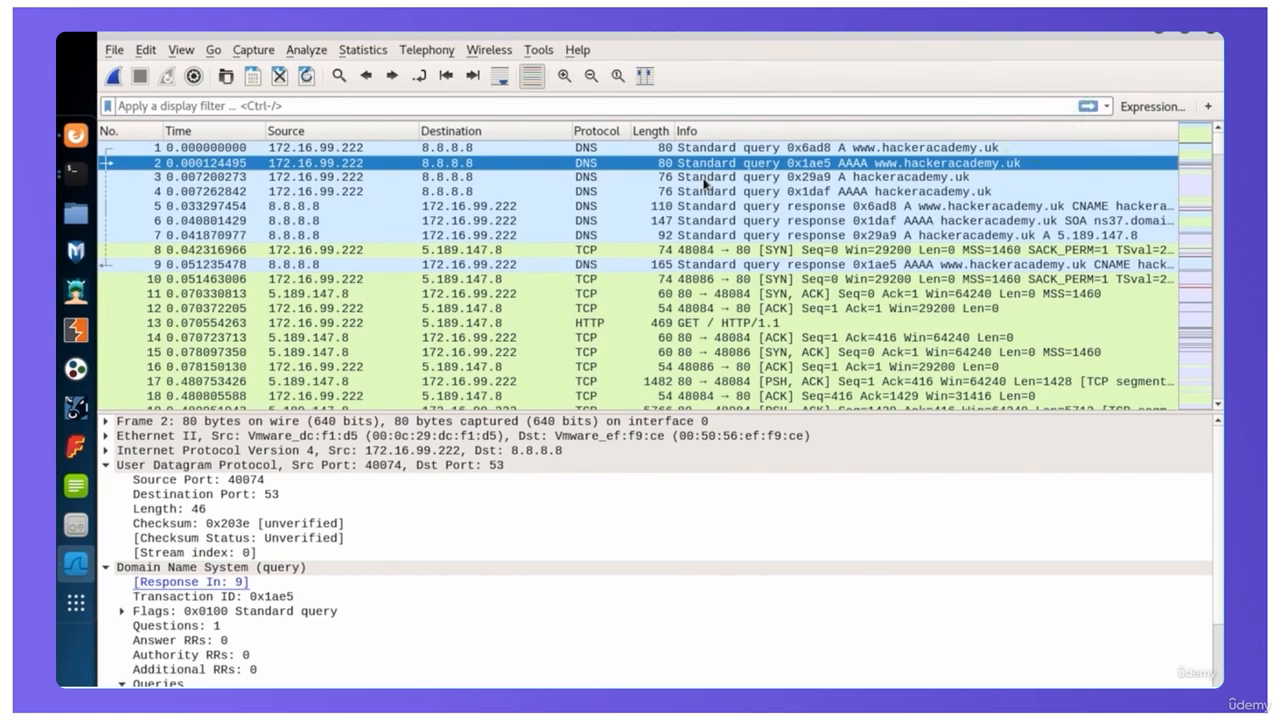
# Step through DNS packets 3 to 7 to review the hackeracademy.uk queries and their responses
pyautogui.click(704, 180)
pyautogui.click(467, 193)
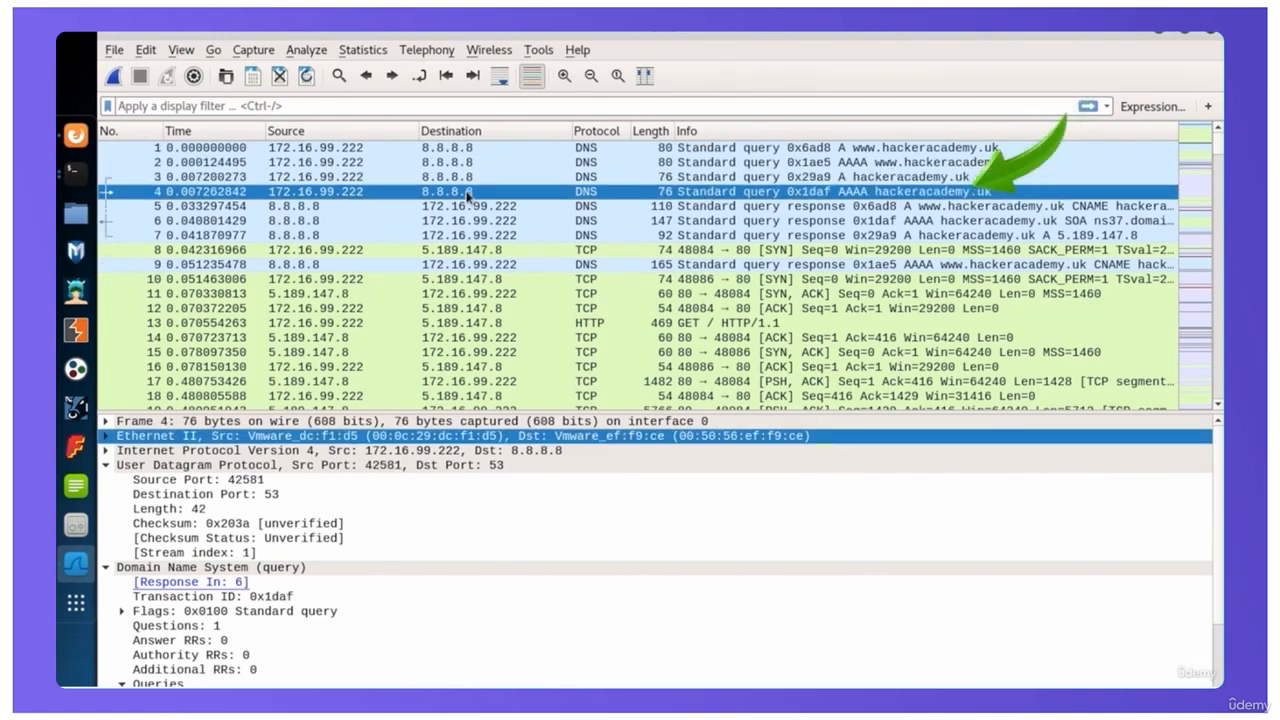
pyautogui.click(886, 205)
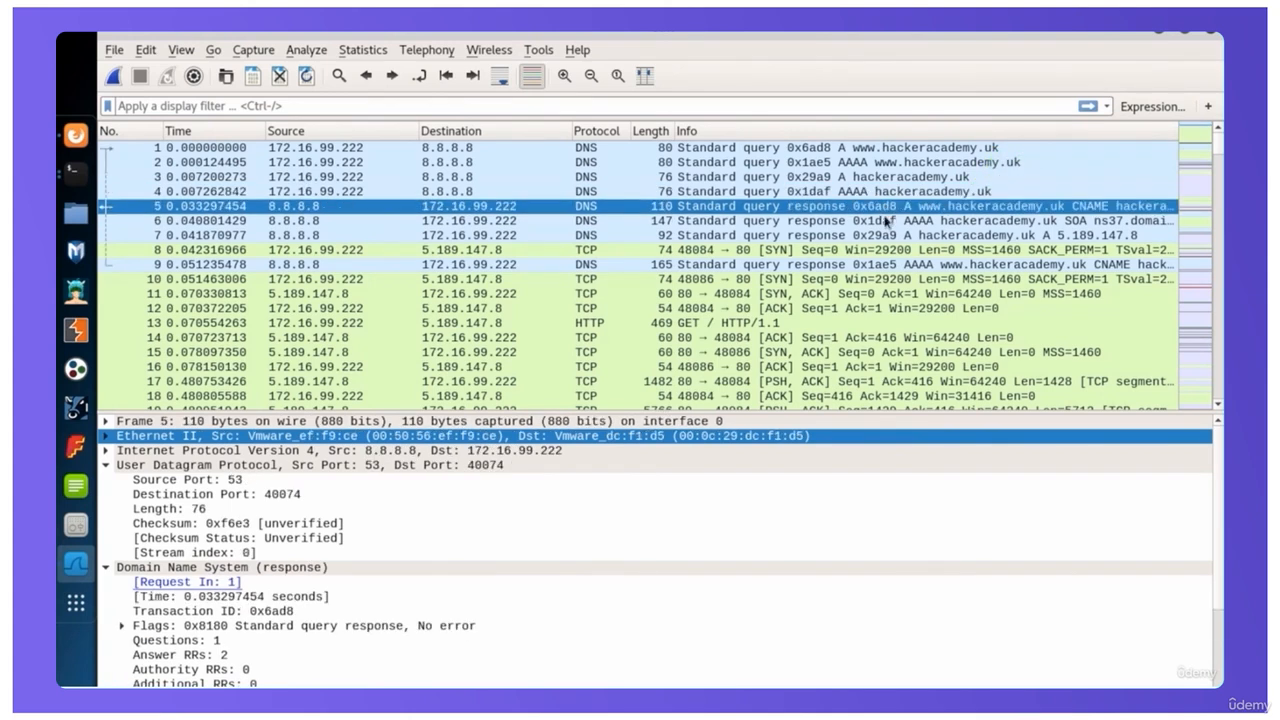
pyautogui.click(887, 222)
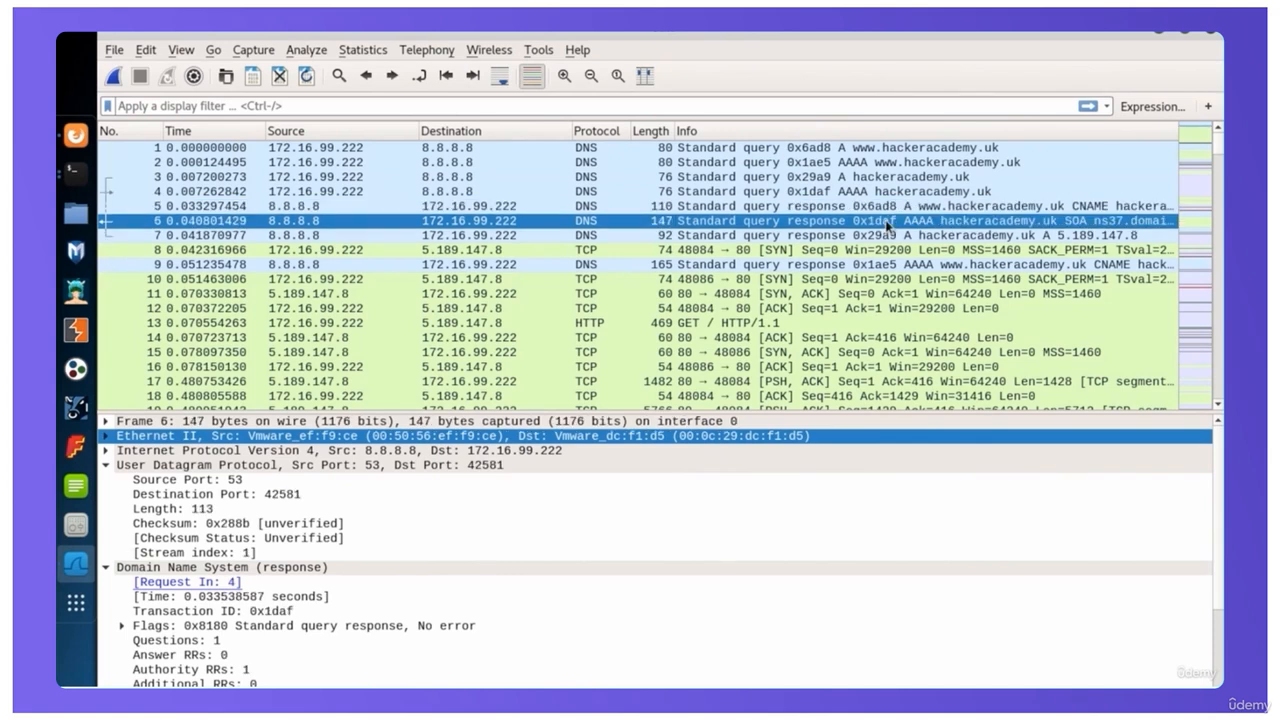
pyautogui.click(866, 236)
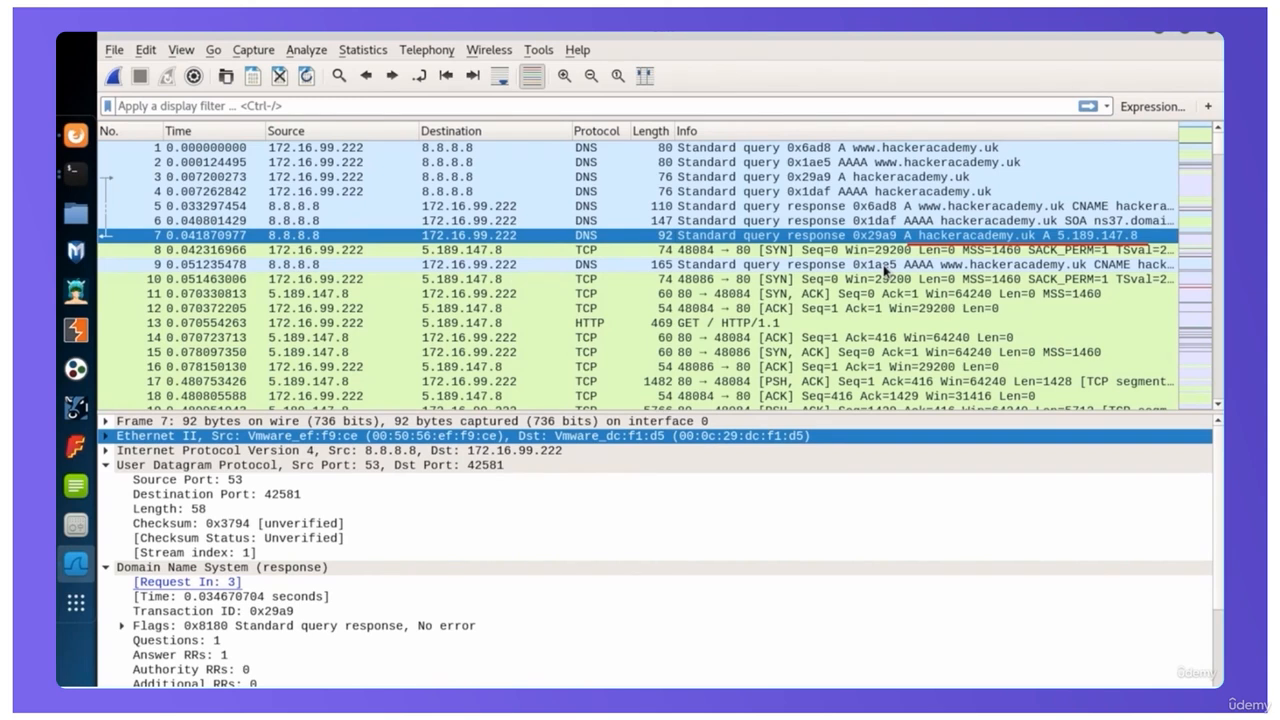
# Collapse packet 7's User Datagram Protocol and Domain Name System details, and select its Internet Protocol Version 4 layer
pyautogui.click(105, 465)
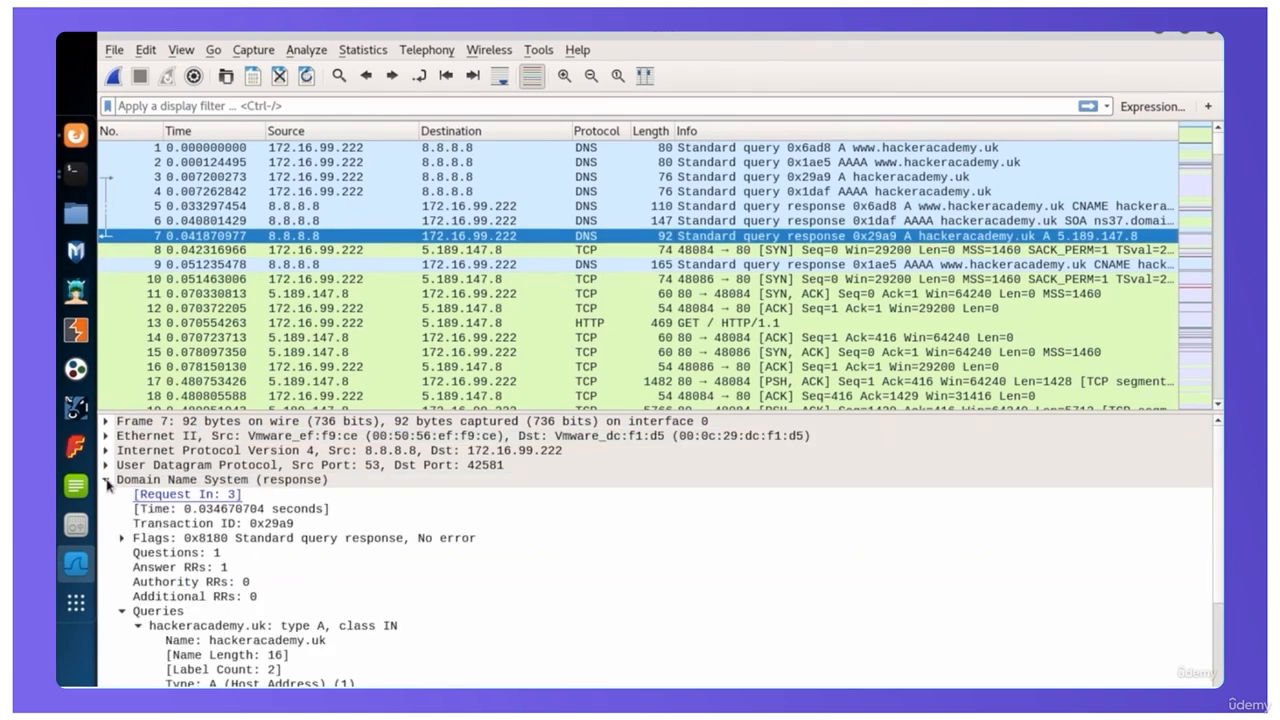
pyautogui.click(105, 479)
pyautogui.click(146, 467)
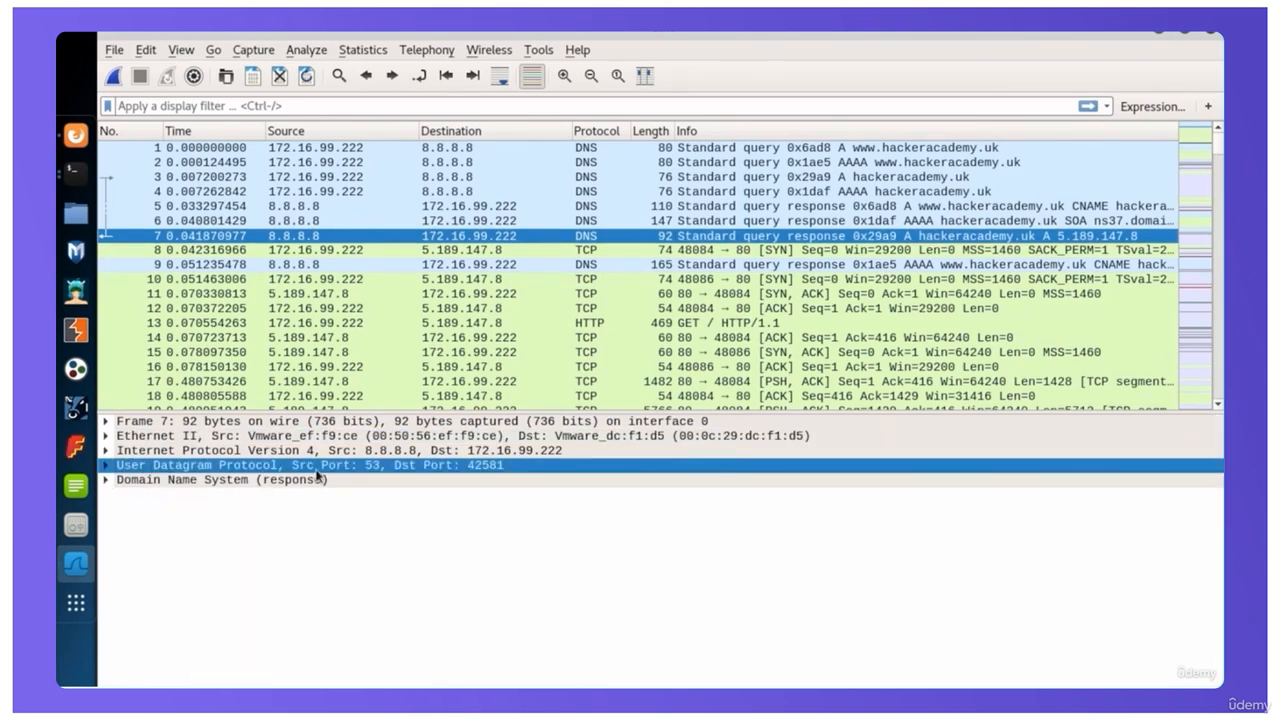
pyautogui.click(172, 451)
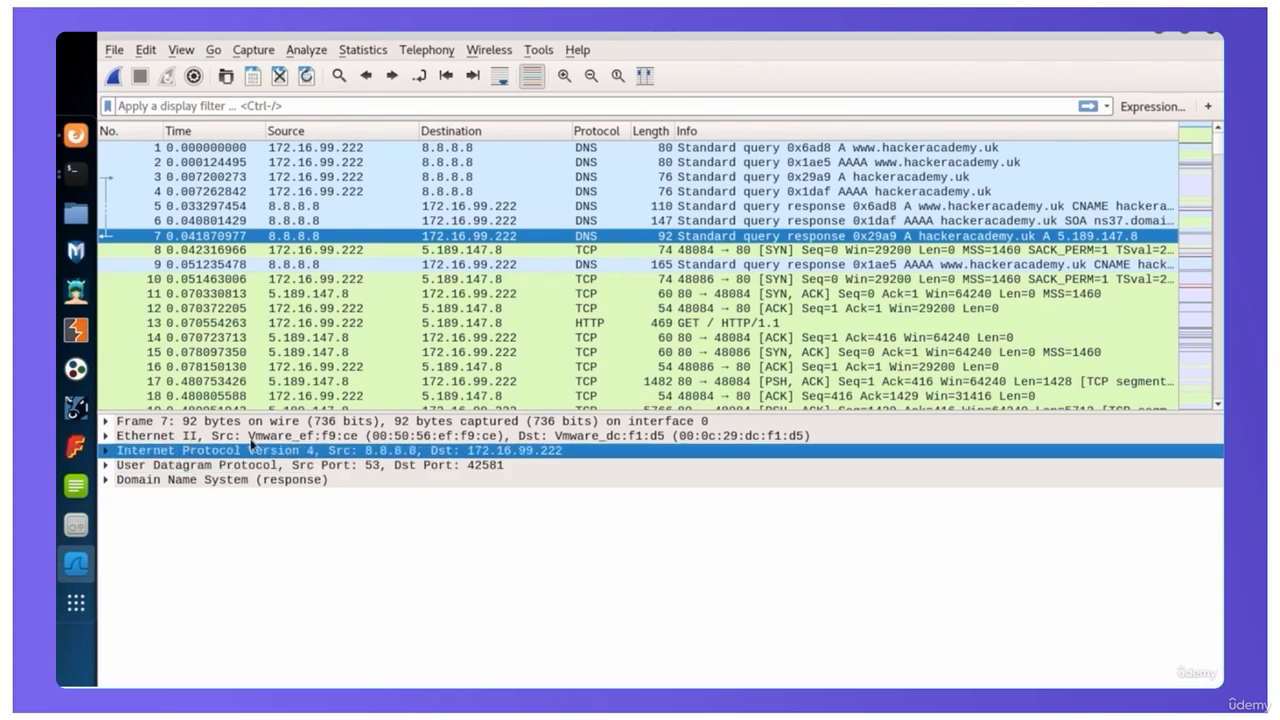
# Follow the TCP three-way handshake on port 48084 by selecting packets 8 (SYN), 11 (SYN, ACK) and 12 (ACK)
pyautogui.click(688, 250)
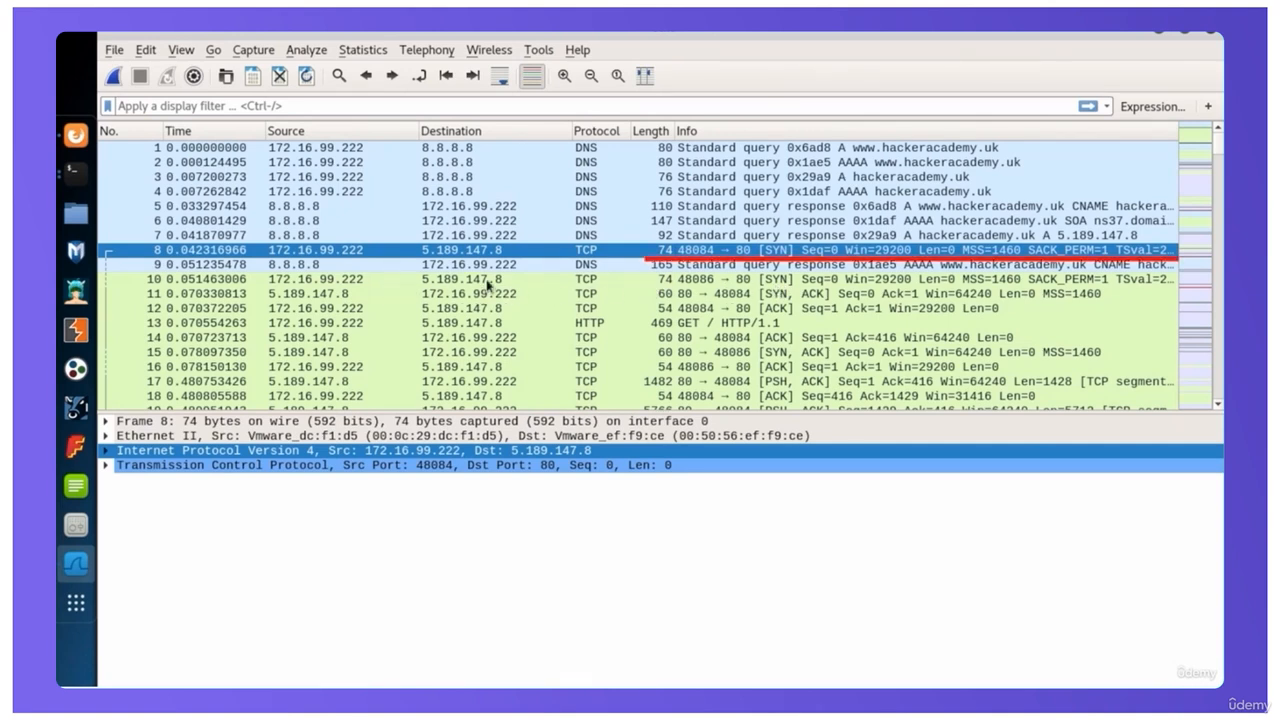
pyautogui.click(489, 293)
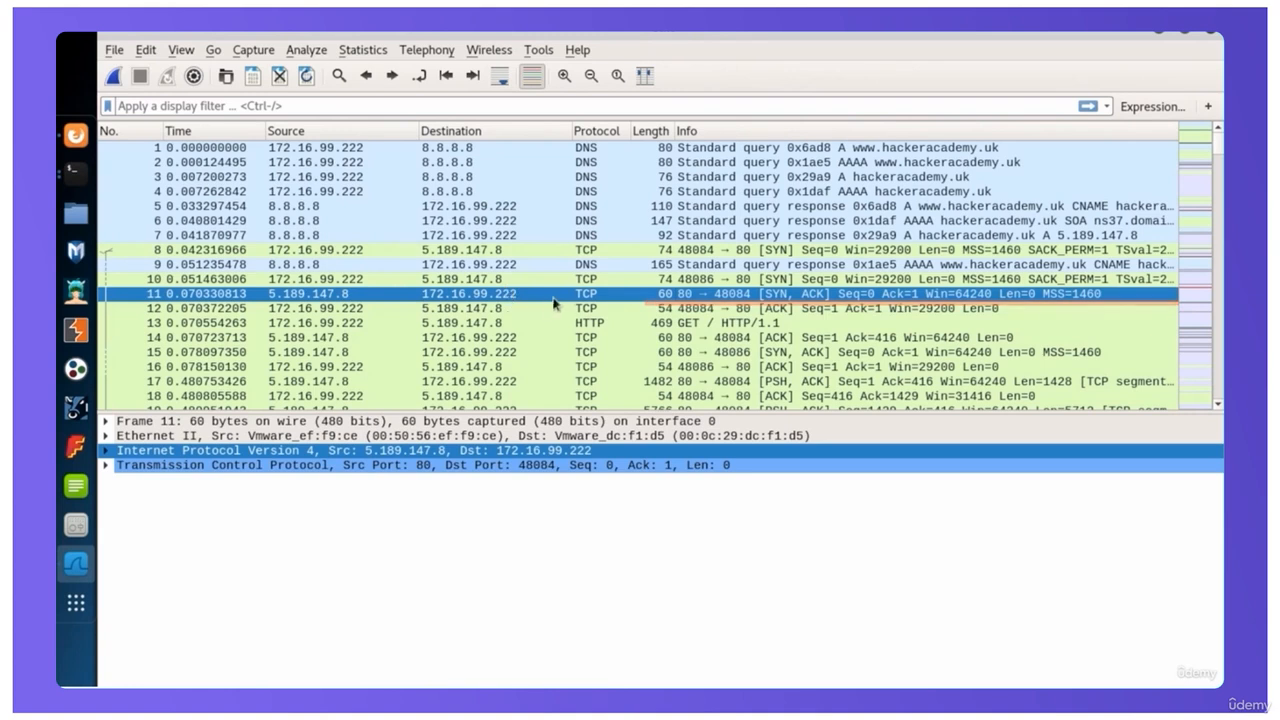
pyautogui.click(588, 310)
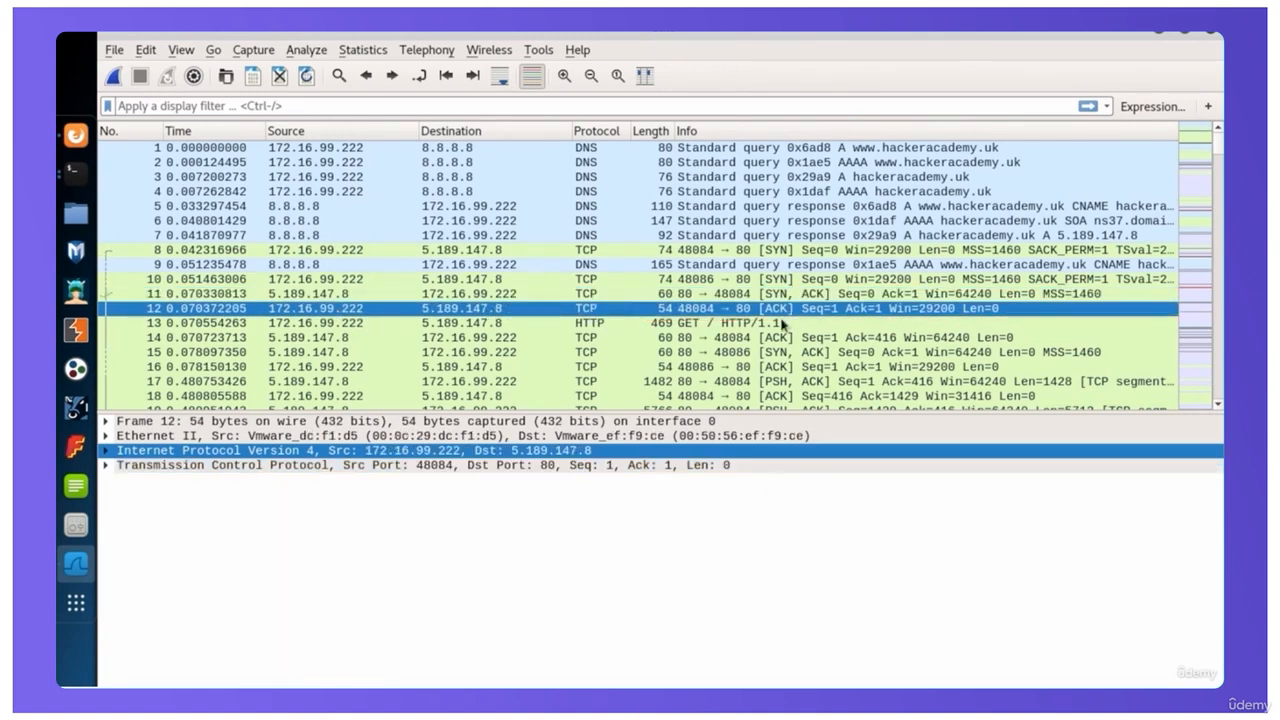
# Expand packet 13's Hypertext Transfer Protocol layer to review the GET request line, Host header and cookie pairs, and collapse it again
pyautogui.click(591, 324)
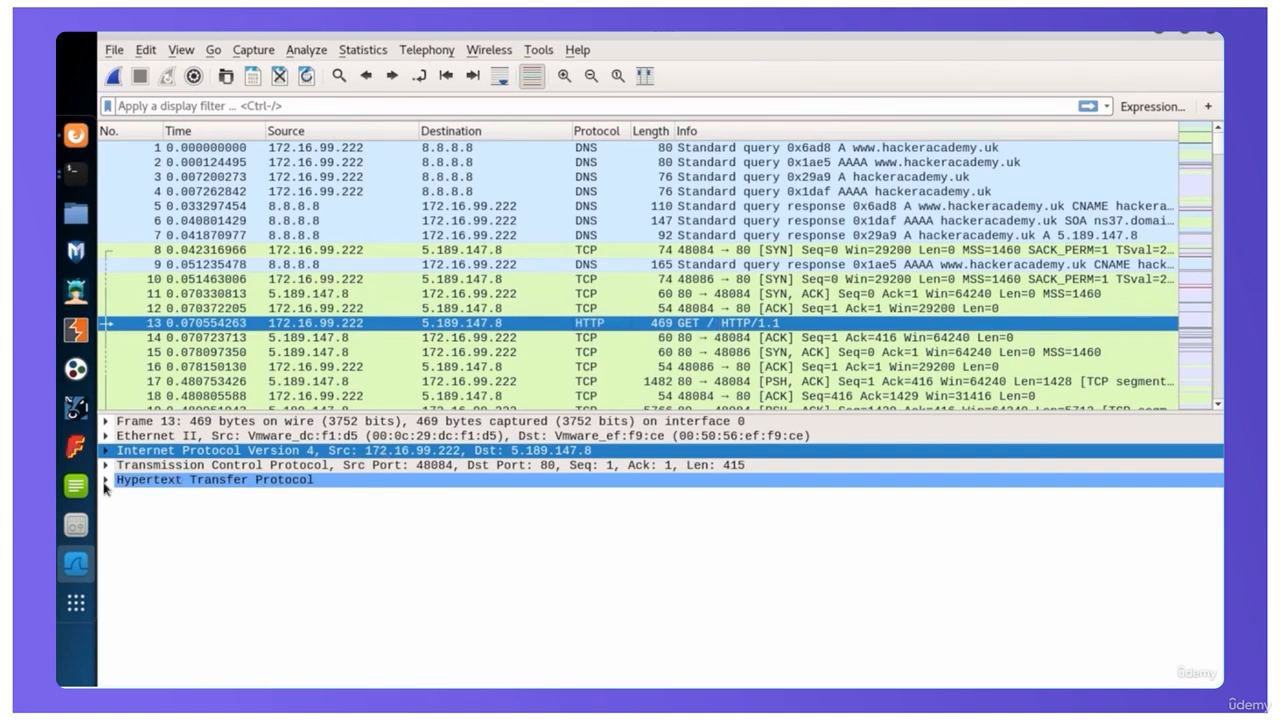
pyautogui.click(108, 481)
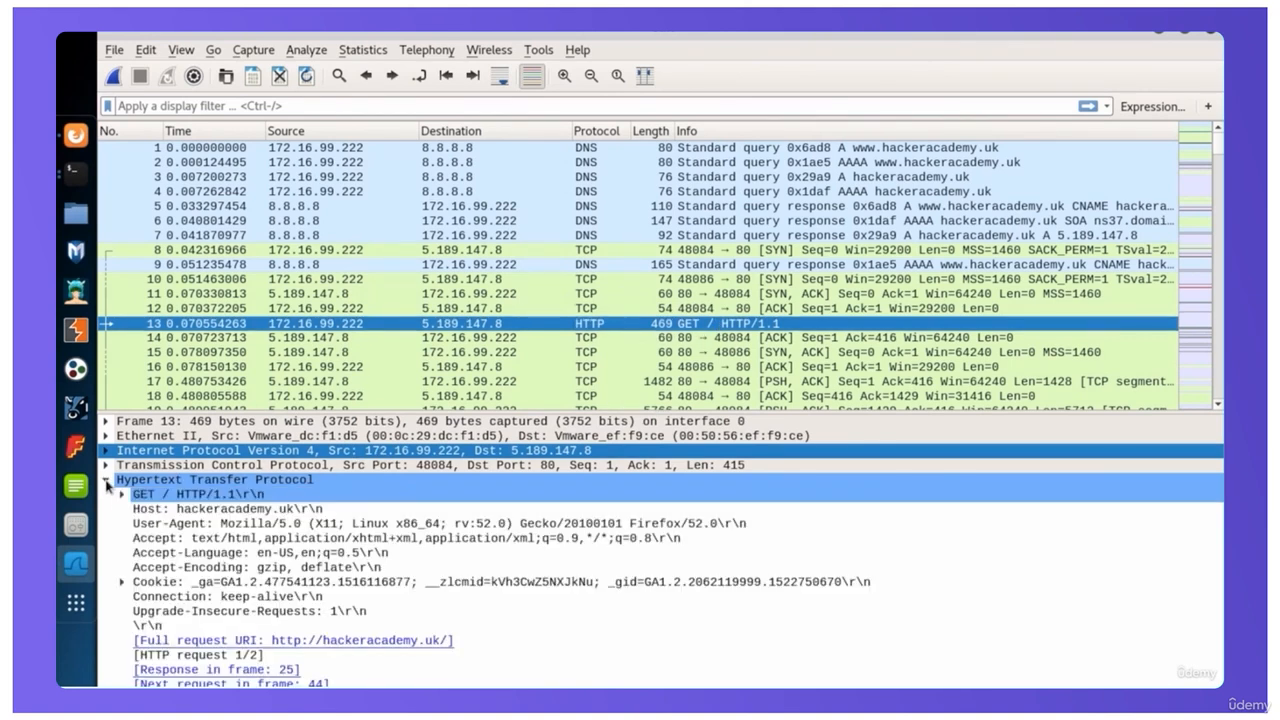
pyautogui.click(218, 496)
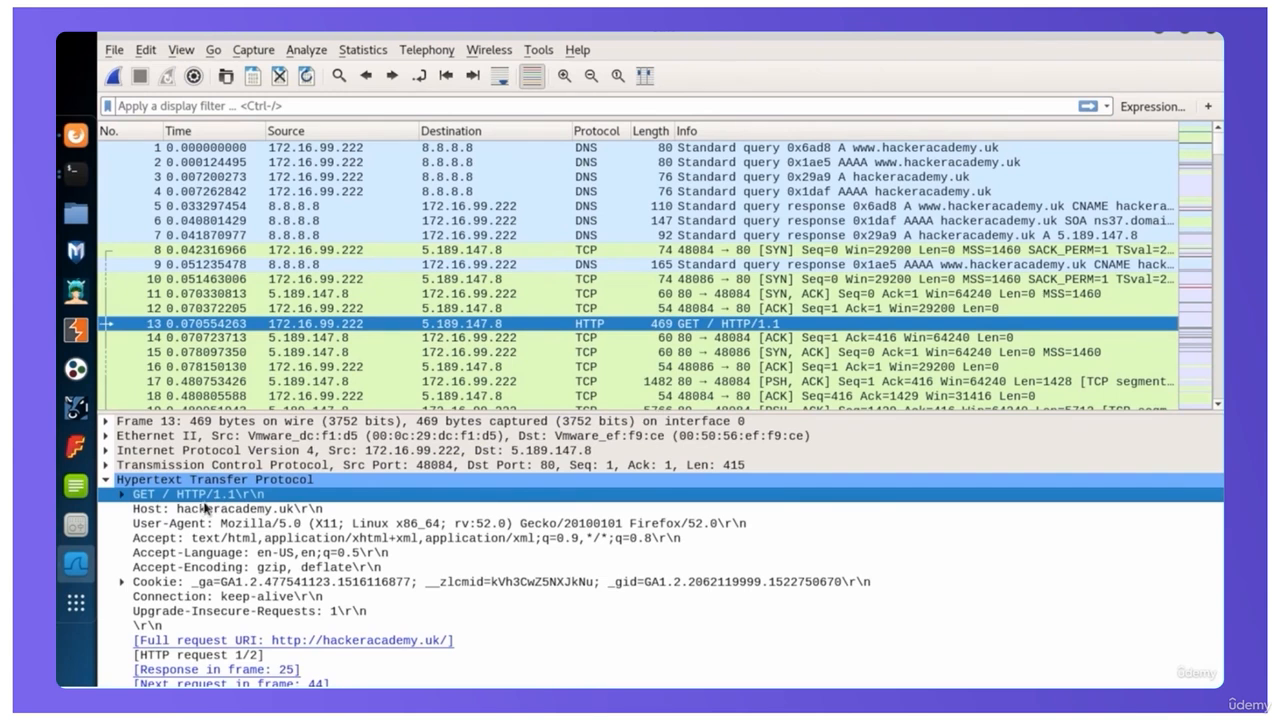
pyautogui.click(258, 510)
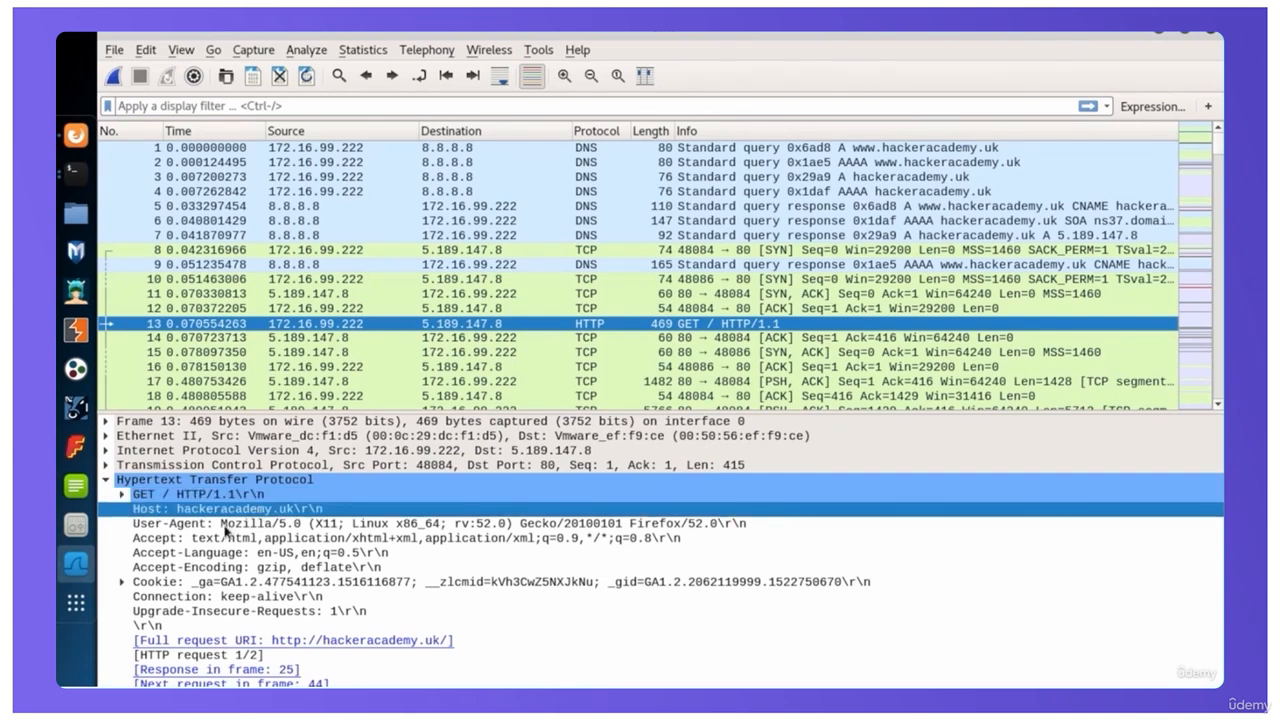
pyautogui.click(121, 582)
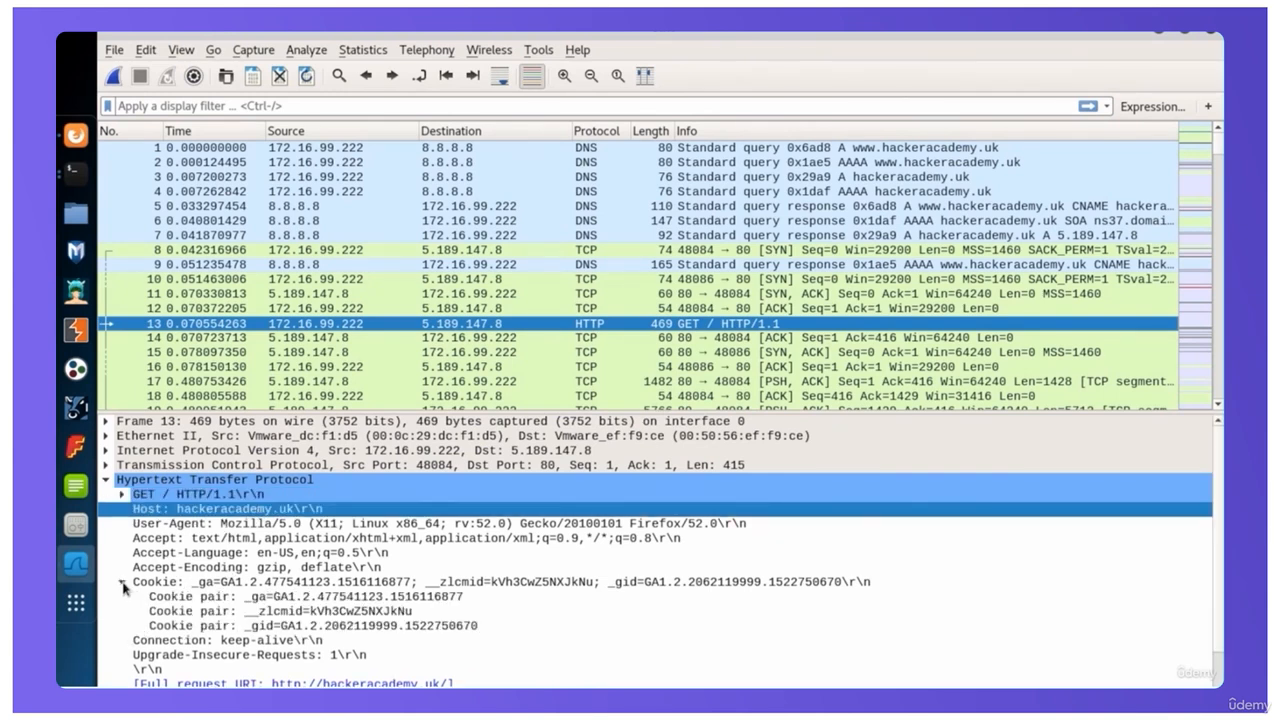
pyautogui.click(121, 582)
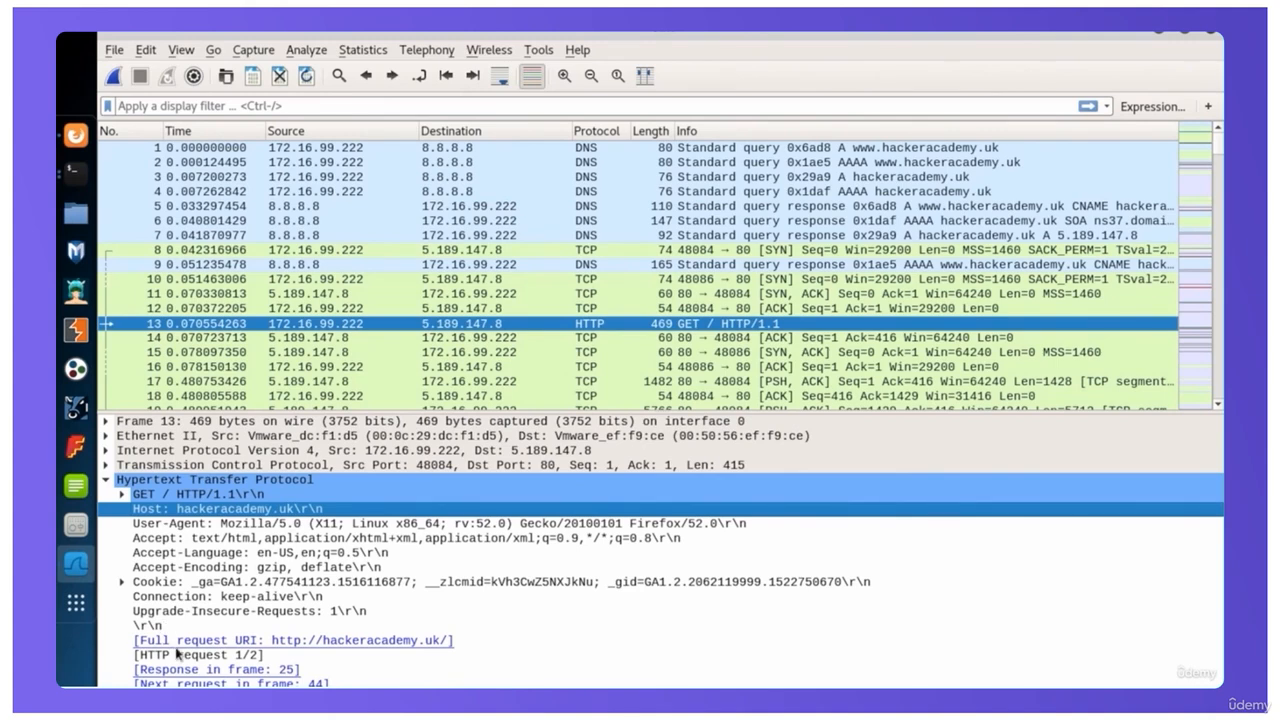
pyautogui.click(106, 481)
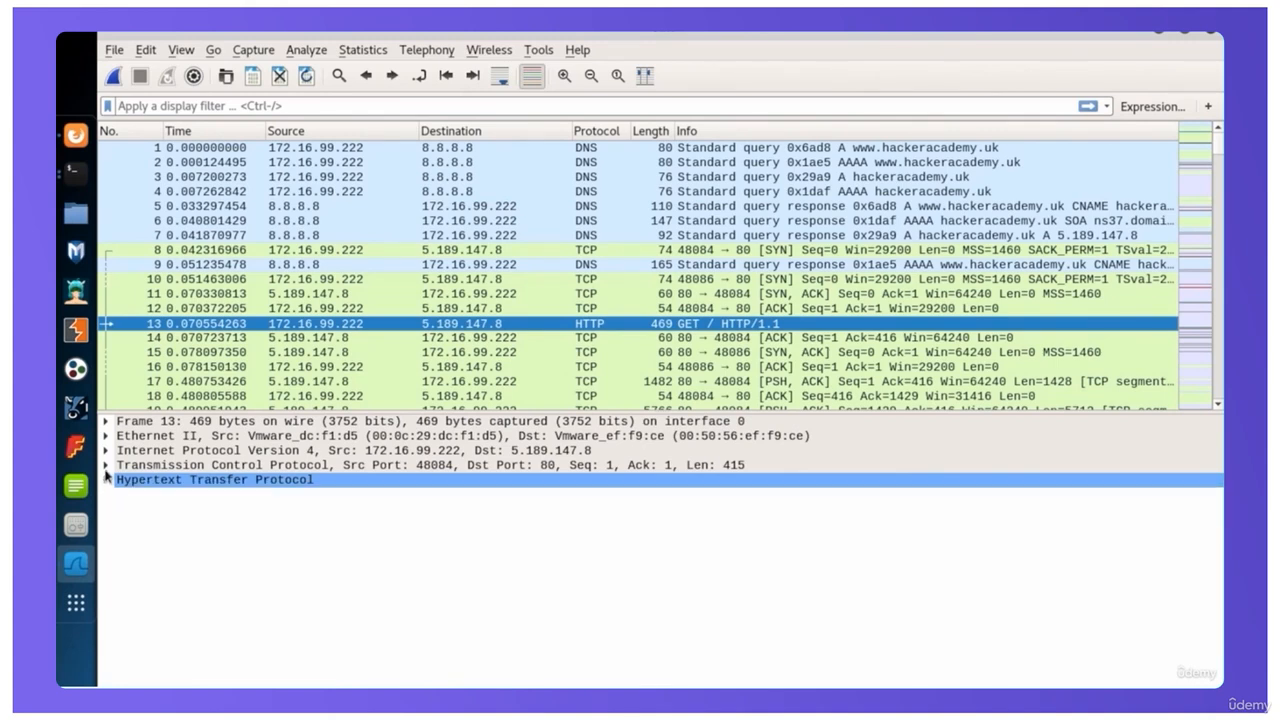
# Expand packet 13's Transmission Control Protocol layer to check the source and destination ports, and collapse it again
pyautogui.click(158, 466)
pyautogui.click(106, 467)
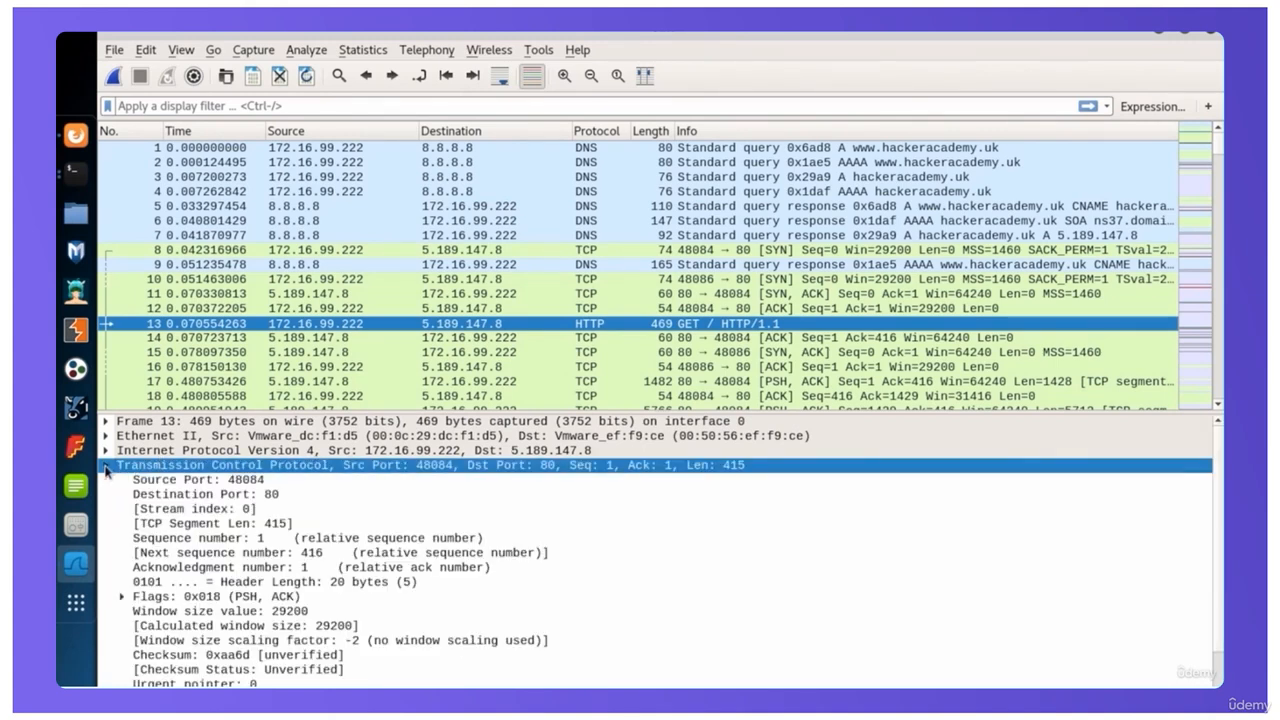
pyautogui.click(252, 490)
pyautogui.click(251, 481)
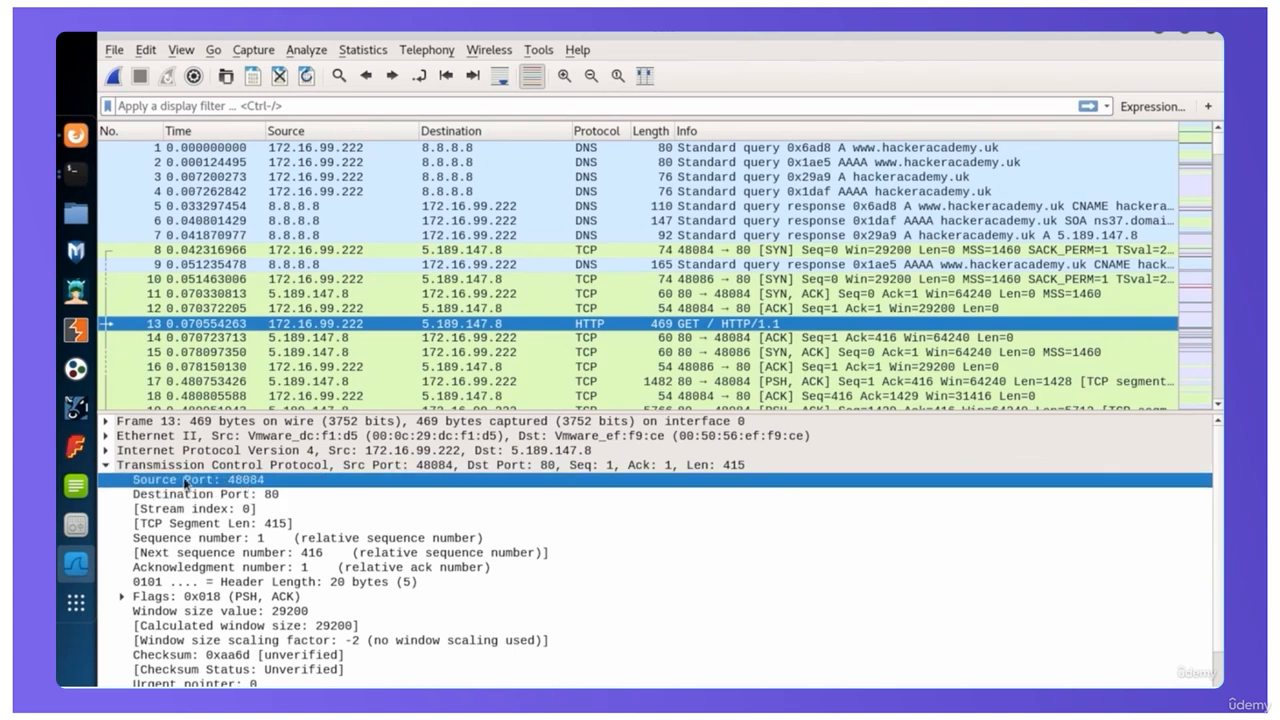
pyautogui.click(250, 496)
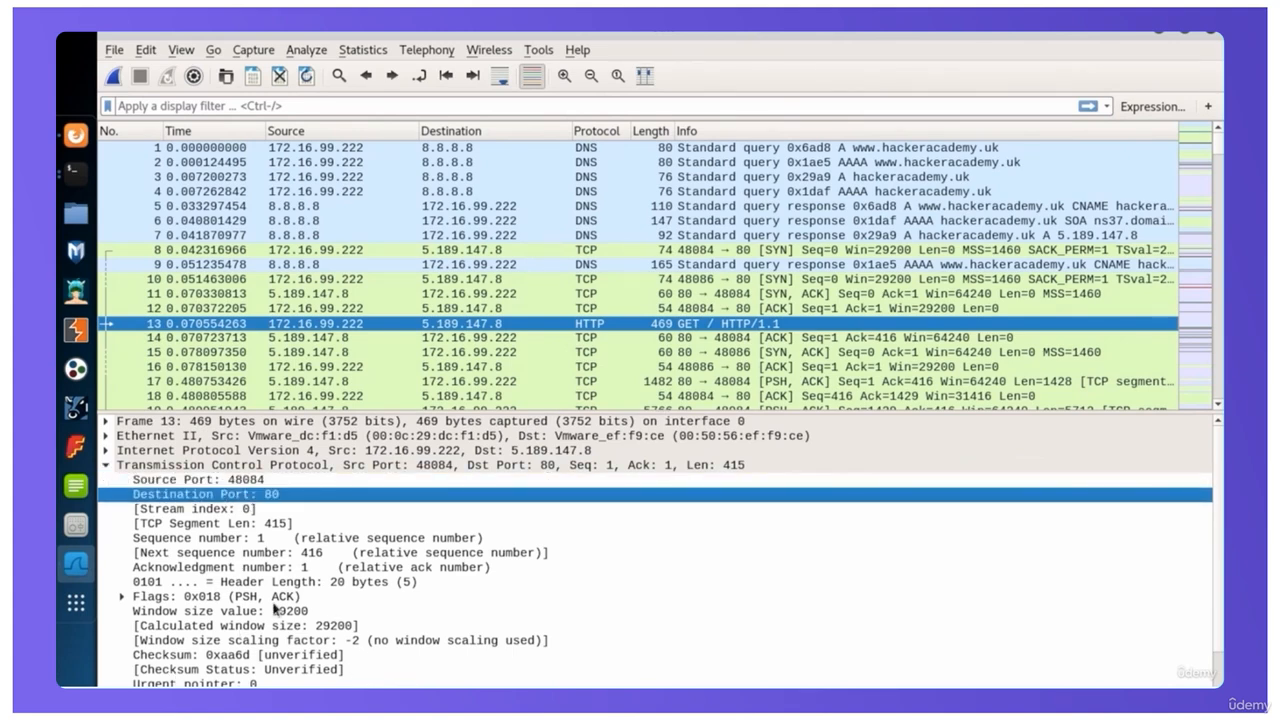
pyautogui.click(212, 670)
pyautogui.click(107, 423)
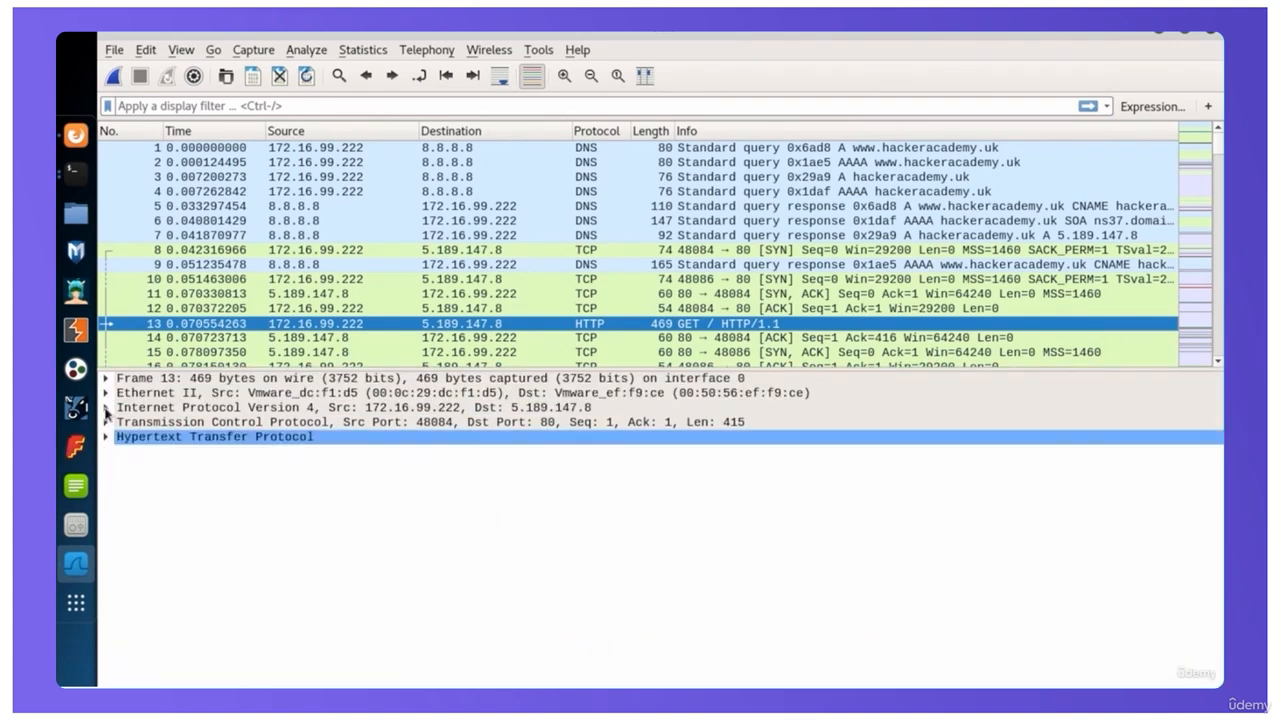
# Check the source and destination addresses in packet 13's Internet Protocol Version 4 and Ethernet II layers, collapsing each layer again
pyautogui.click(185, 410)
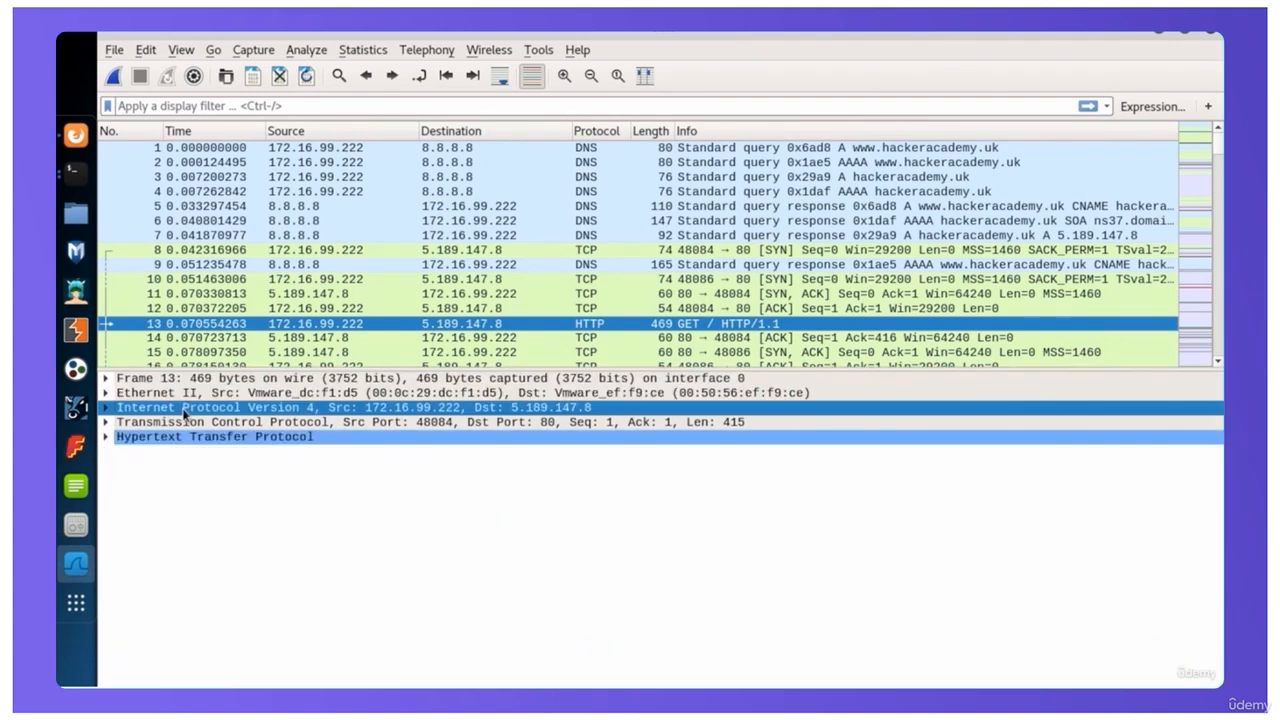
pyautogui.click(106, 409)
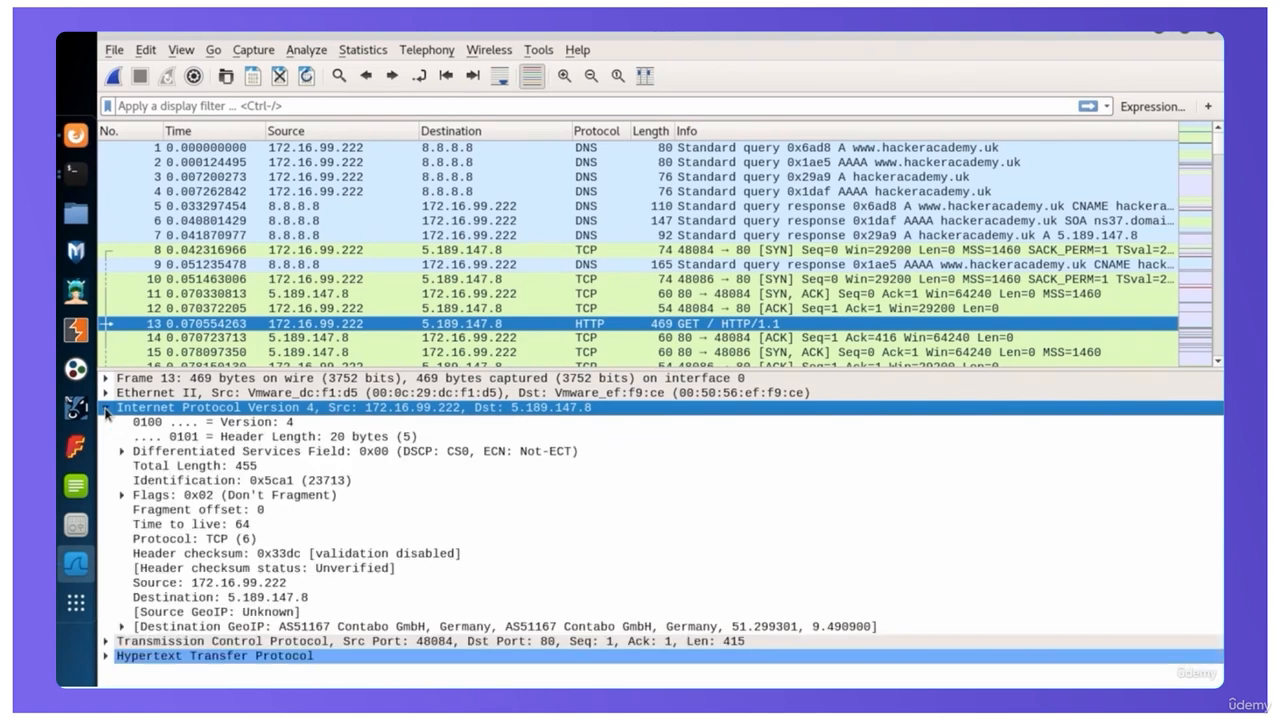
pyautogui.click(248, 584)
pyautogui.click(252, 597)
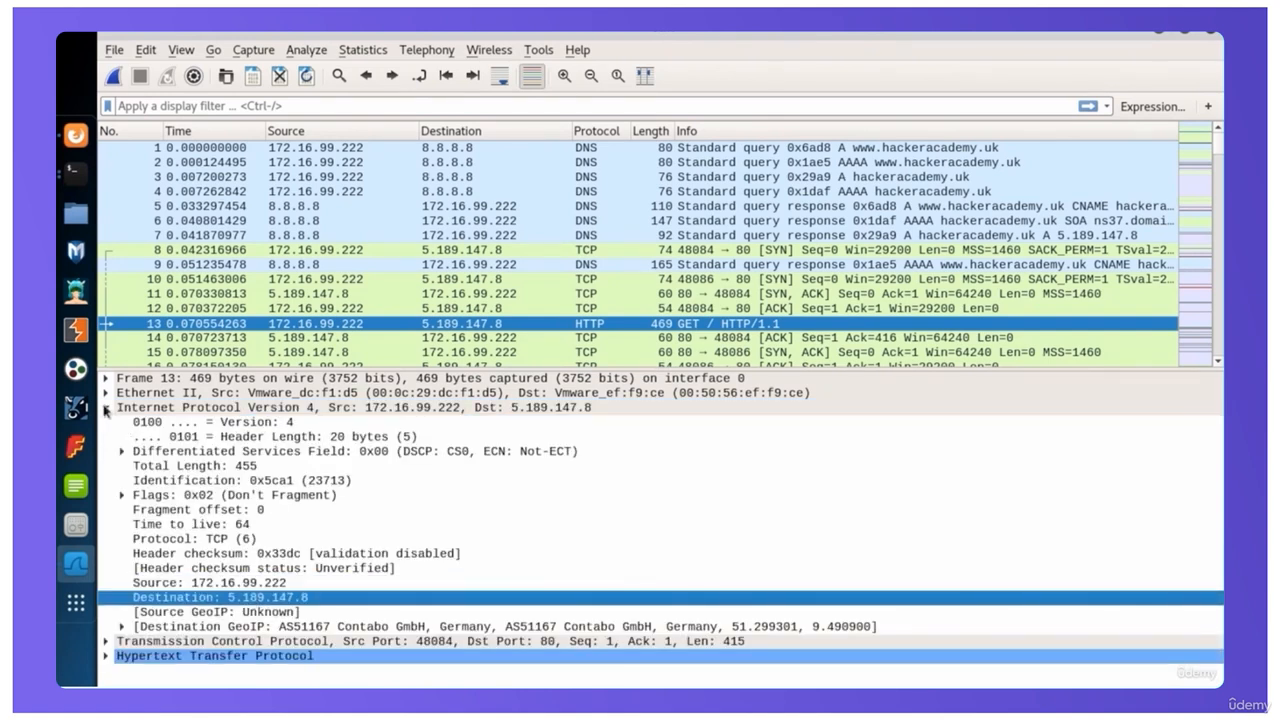
pyautogui.click(107, 409)
pyautogui.click(106, 393)
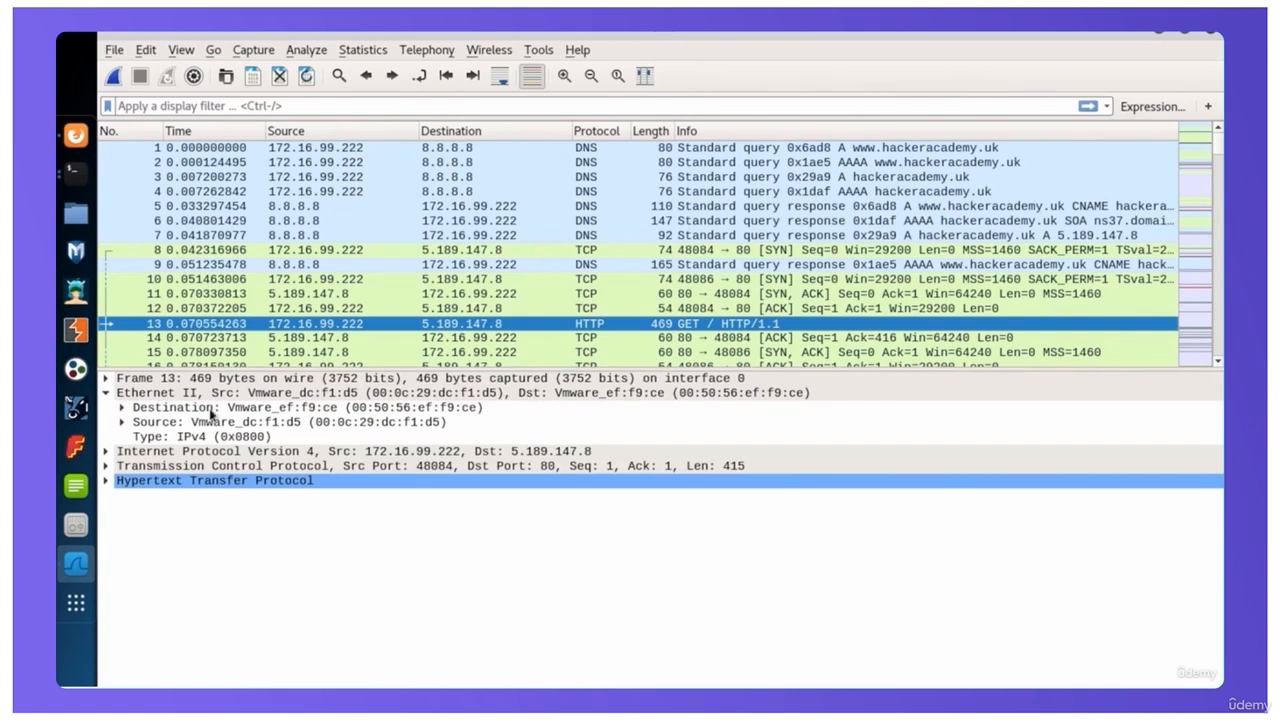
pyautogui.click(106, 393)
# Follow the server's reply to the GET request by selecting packet 14 (ACK) and the PSH, ACK exchange in packets 17 and 18
pyautogui.scroll(-3, 652, 276)
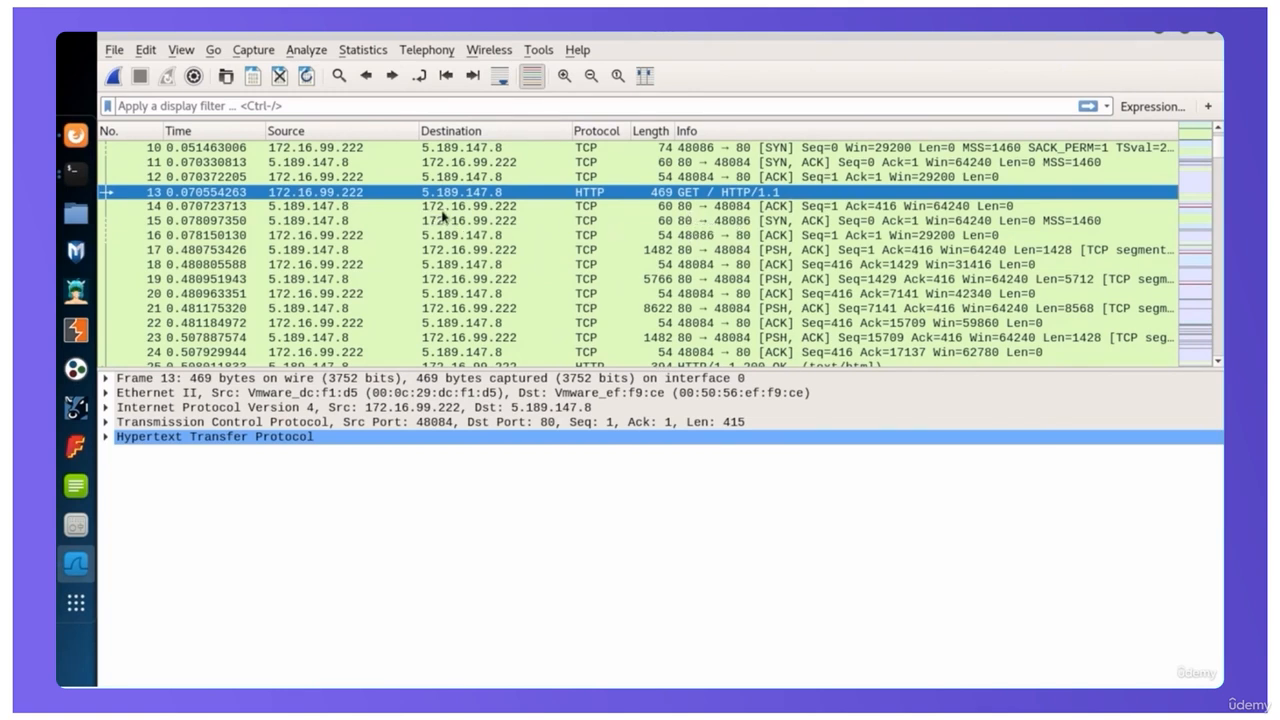
pyautogui.click(501, 210)
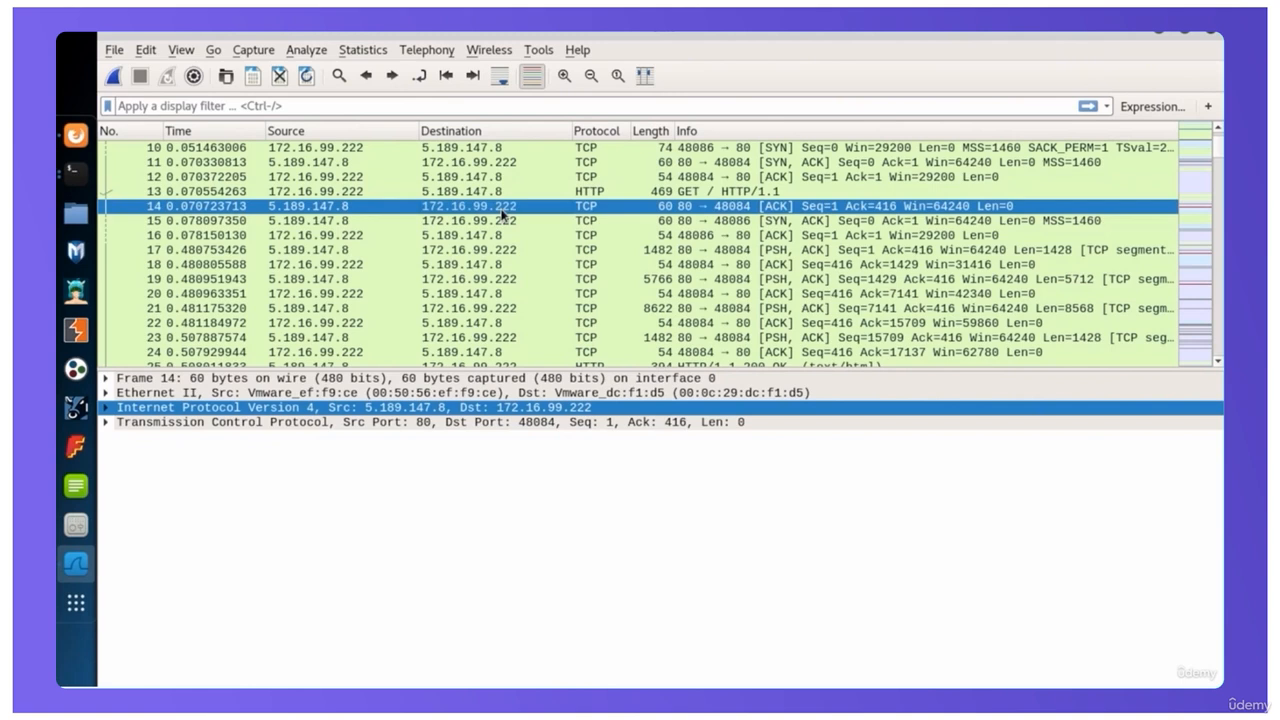
pyautogui.click(777, 250)
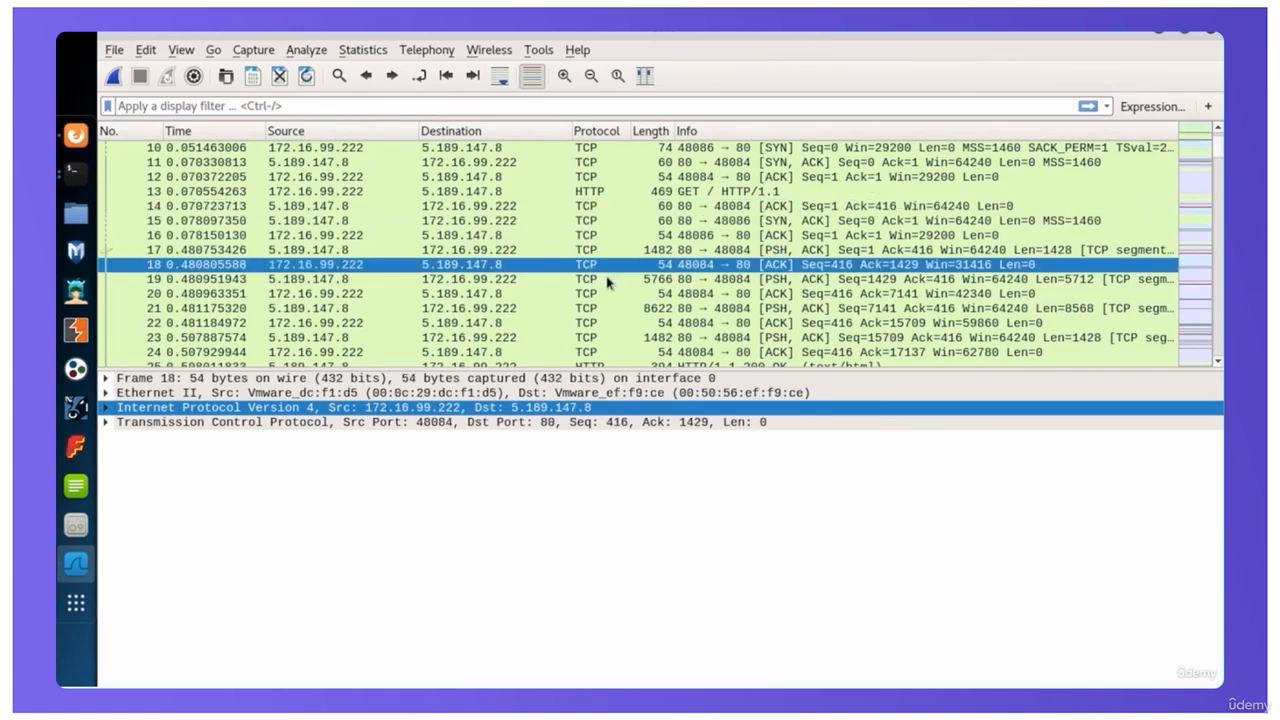
# Select packet 25 (HTTP/1.1 200 OK), read through the HTML in its line-based text data, and collapse that section again
pyautogui.scroll(-3, 606, 280)
pyautogui.click(584, 236)
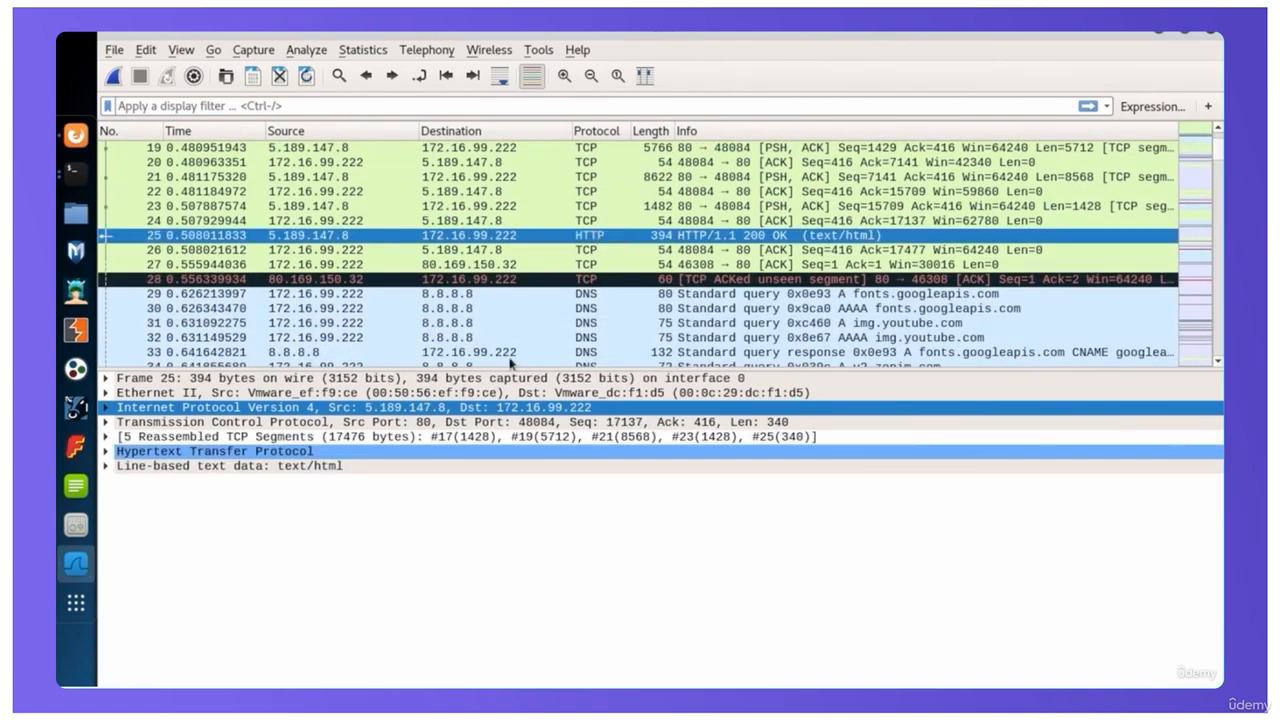
pyautogui.click(106, 468)
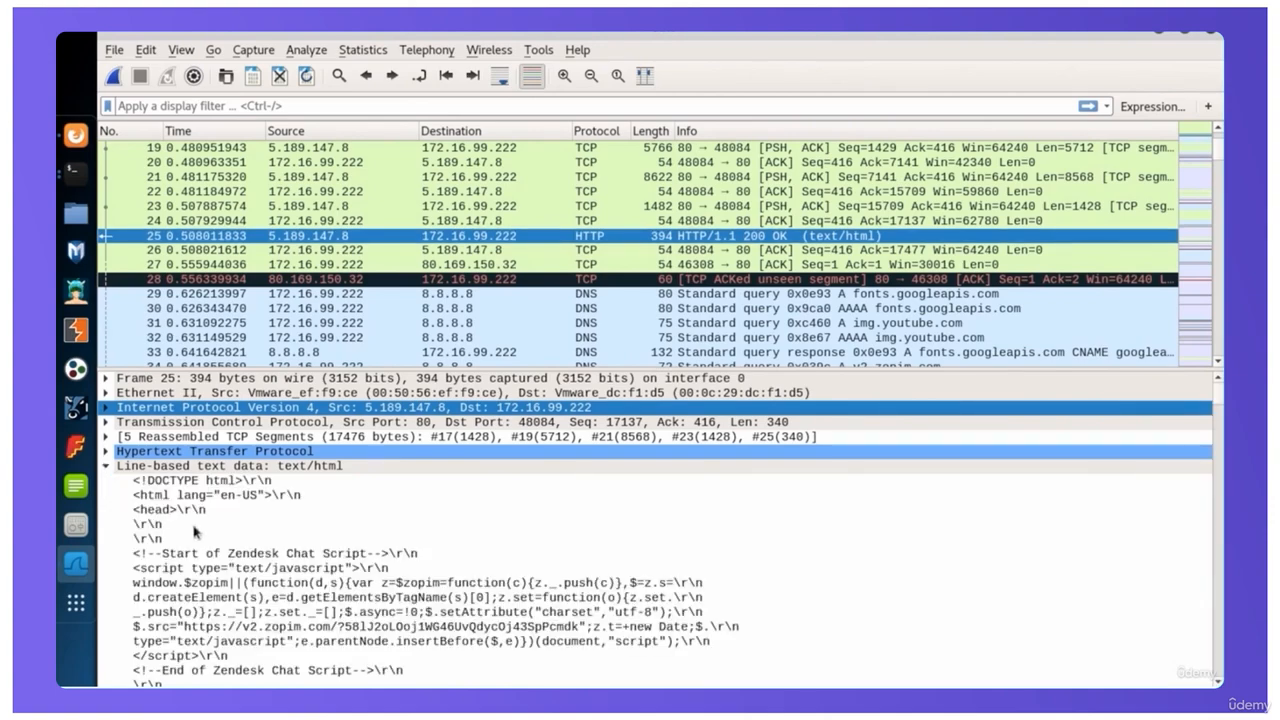
pyautogui.scroll(-4, 300, 545)
pyautogui.scroll(-10, 298, 545)
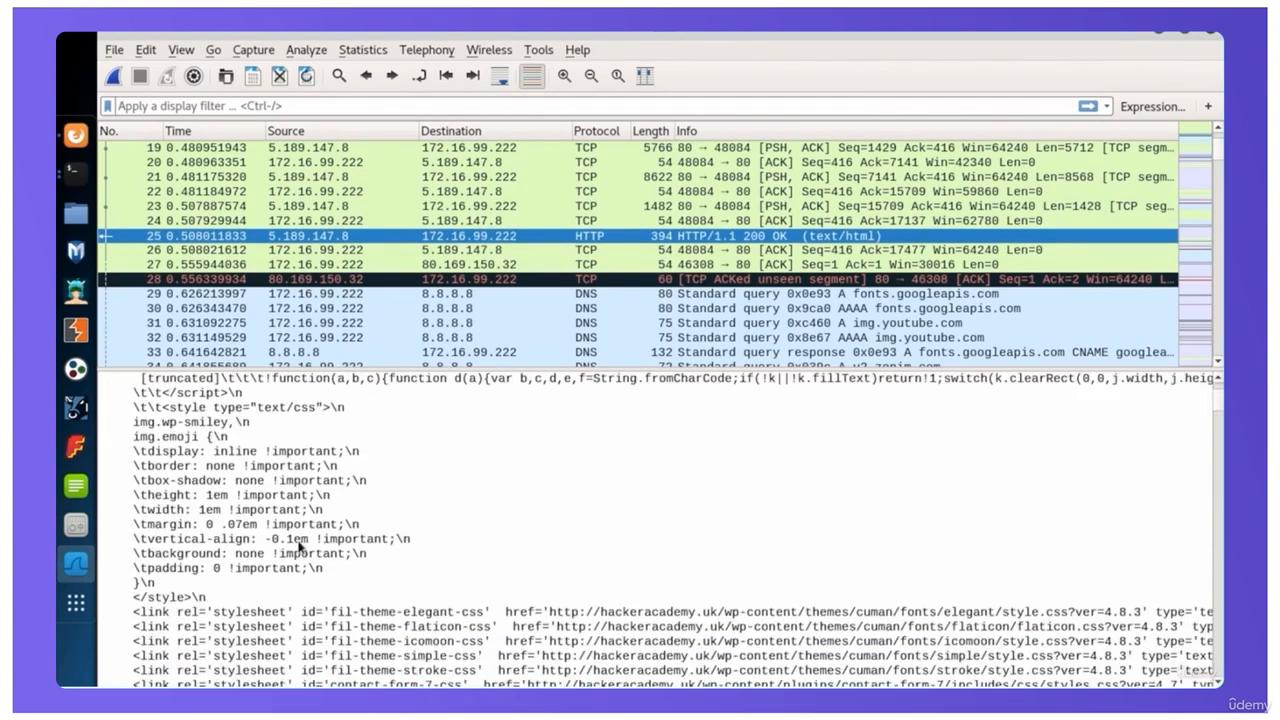
pyautogui.scroll(-15, 298, 545)
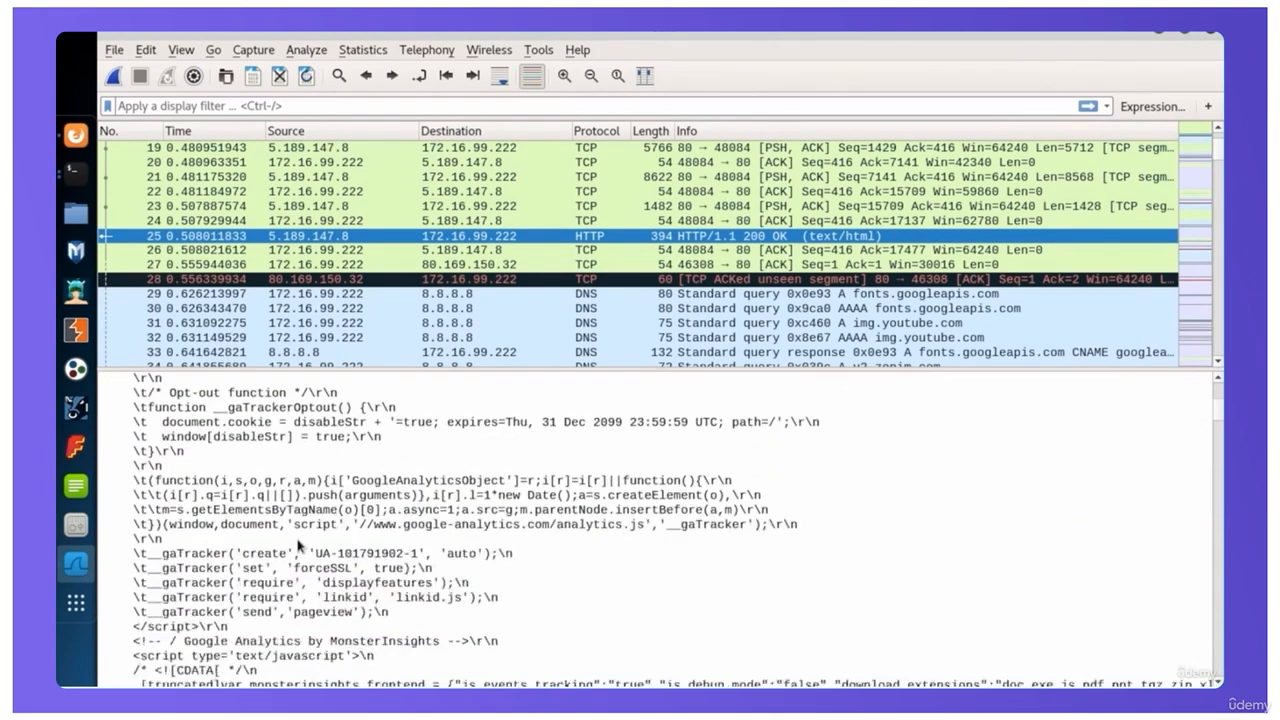
pyautogui.scroll(20, 298, 545)
pyautogui.scroll(1, 298, 545)
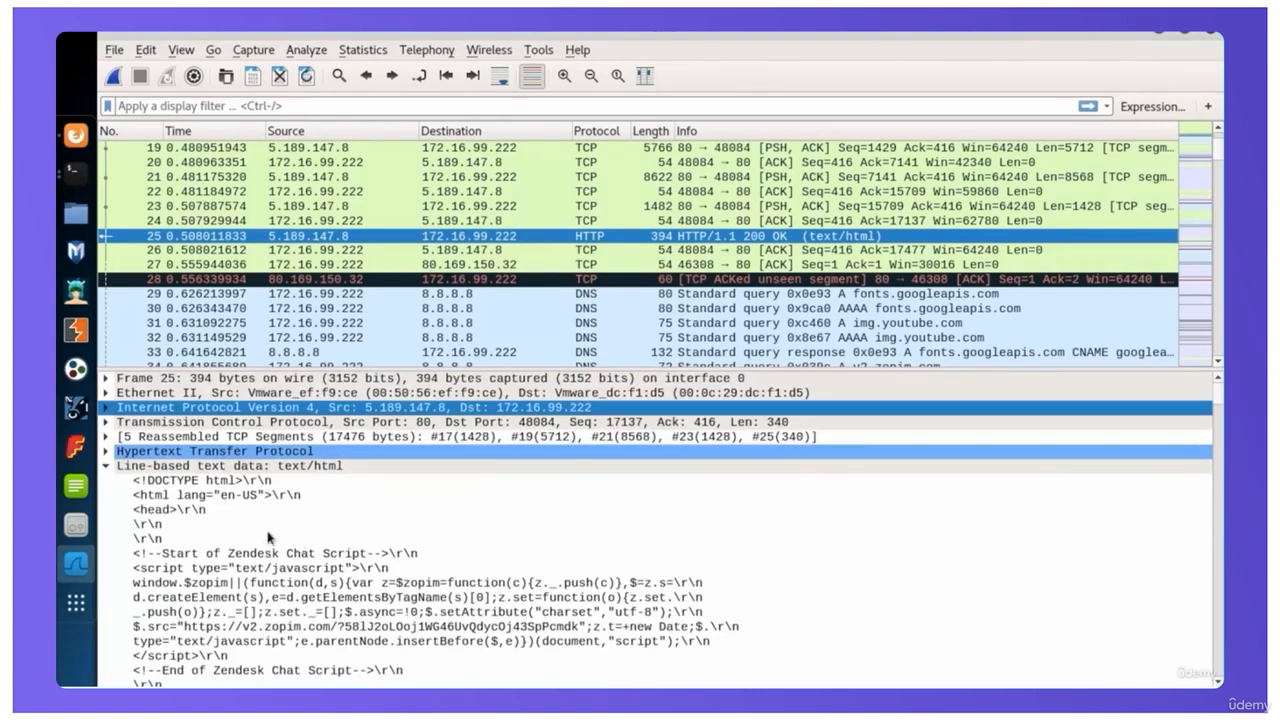
pyautogui.click(106, 466)
# Inspect the status line details in packet 25's Hypertext Transfer Protocol layer, collapse the layer, and expand the reassembled TCP segments
pyautogui.click(106, 454)
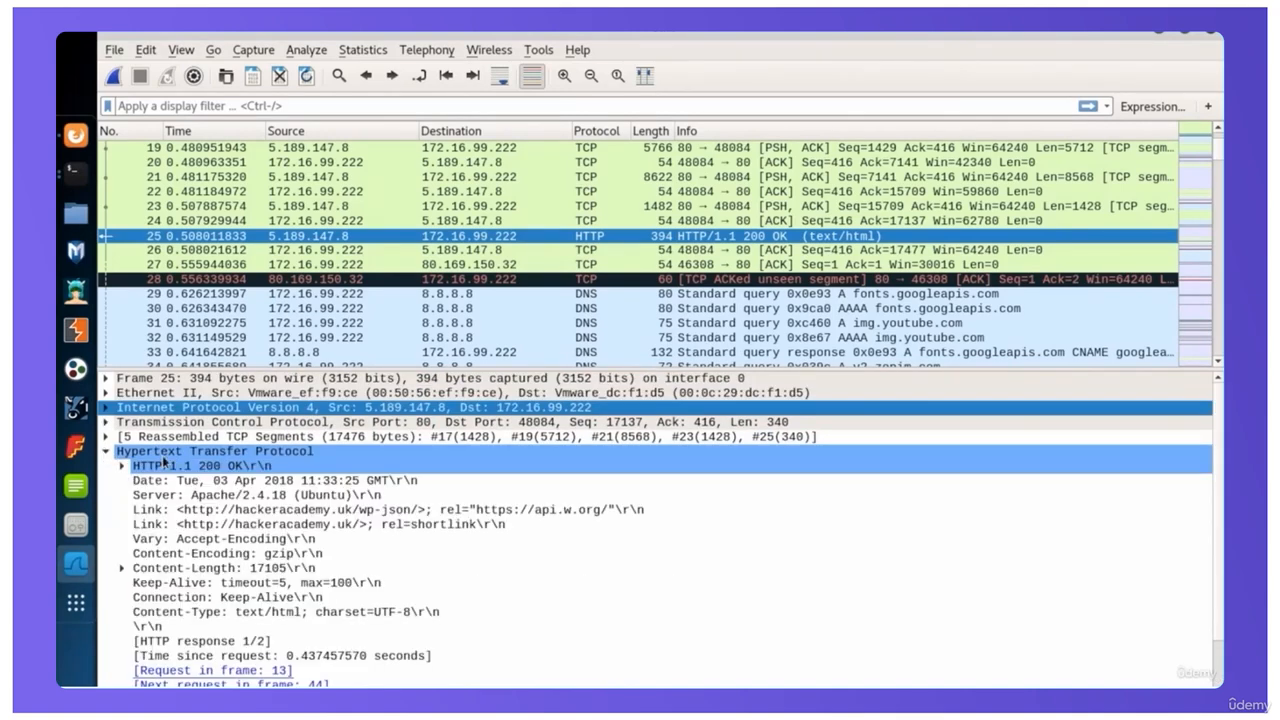
pyautogui.click(195, 468)
pyautogui.click(118, 467)
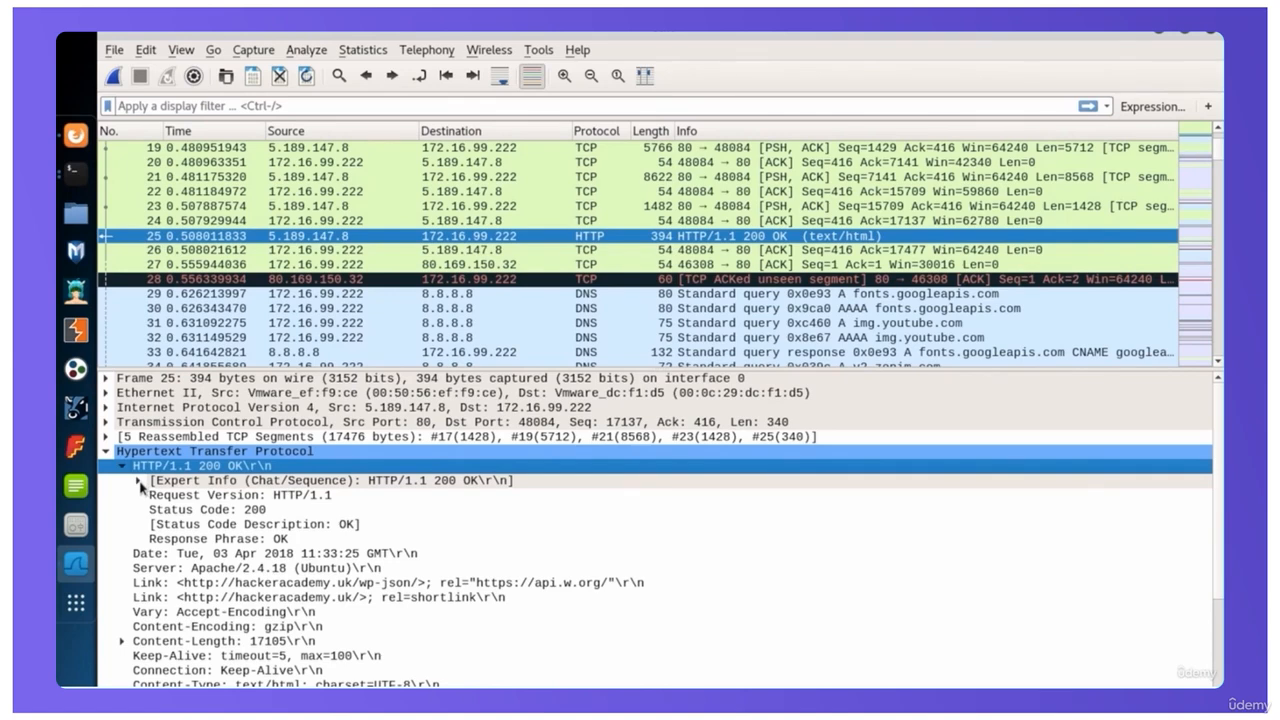
pyautogui.click(140, 483)
pyautogui.click(107, 453)
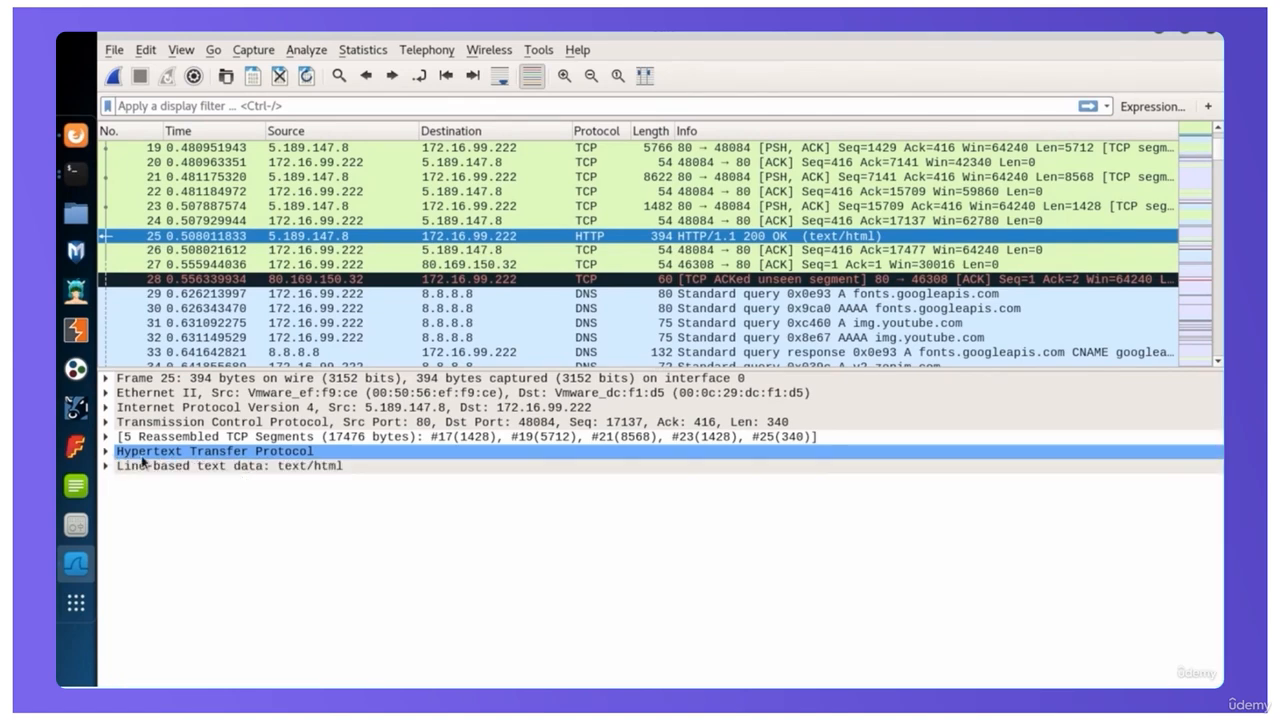
pyautogui.click(108, 438)
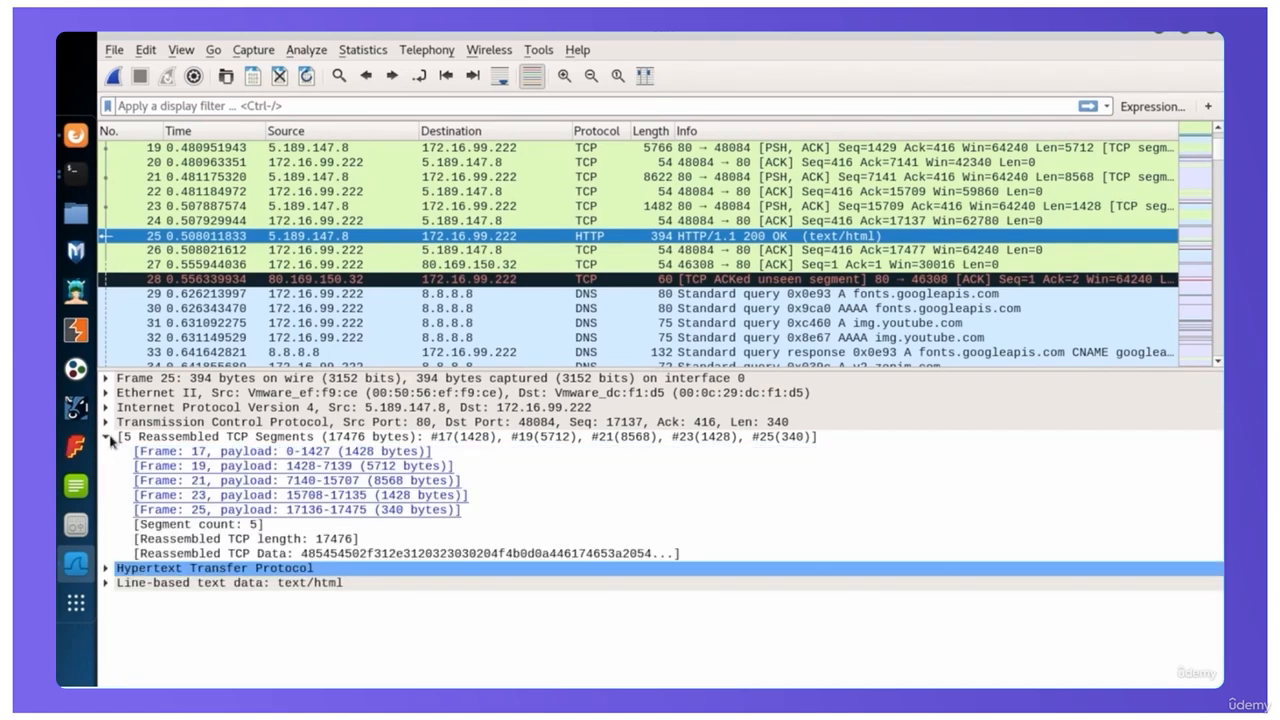
pyautogui.click(186, 442)
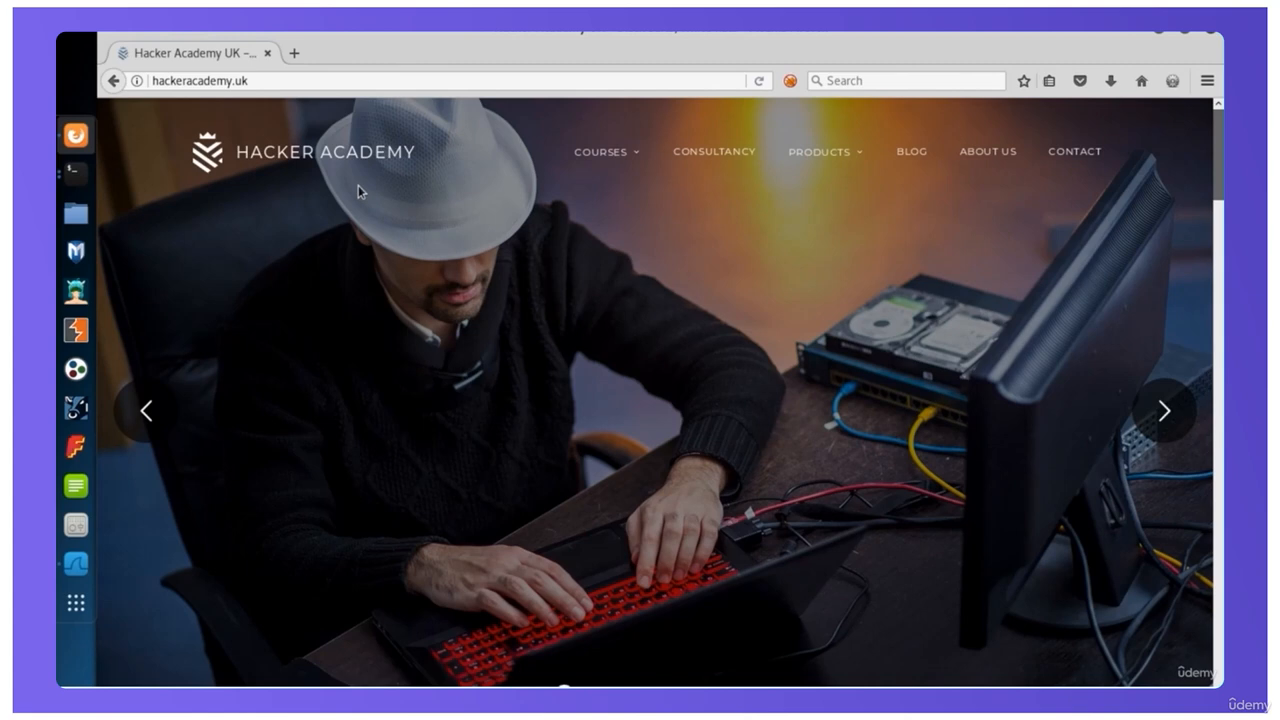
pyautogui.click(294, 52)
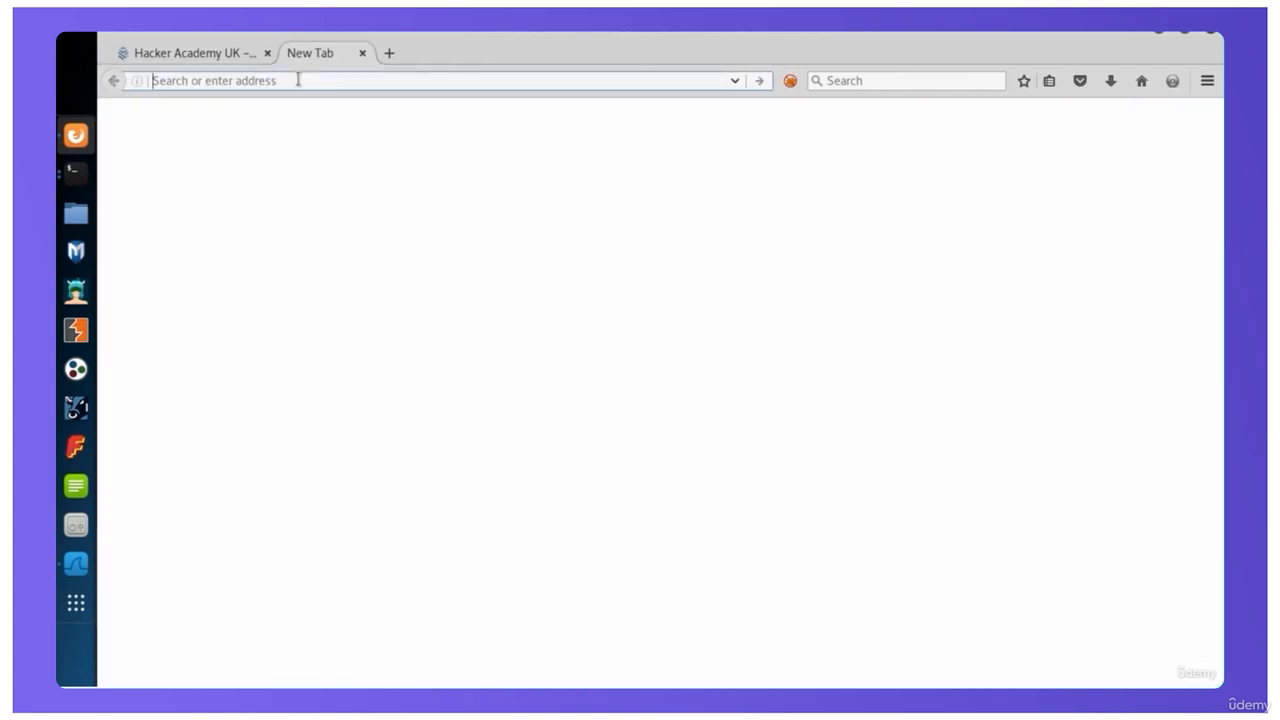
pyautogui.write('https://')
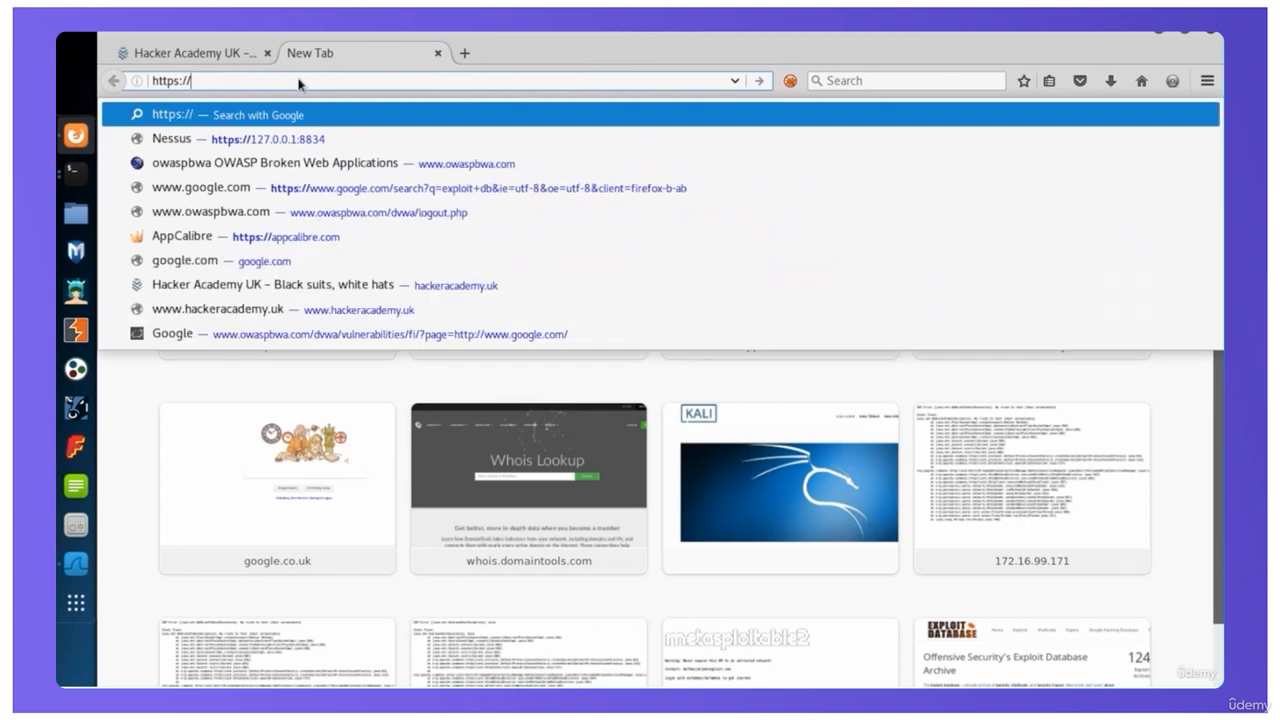
pyautogui.write('www.google.co.uk/')
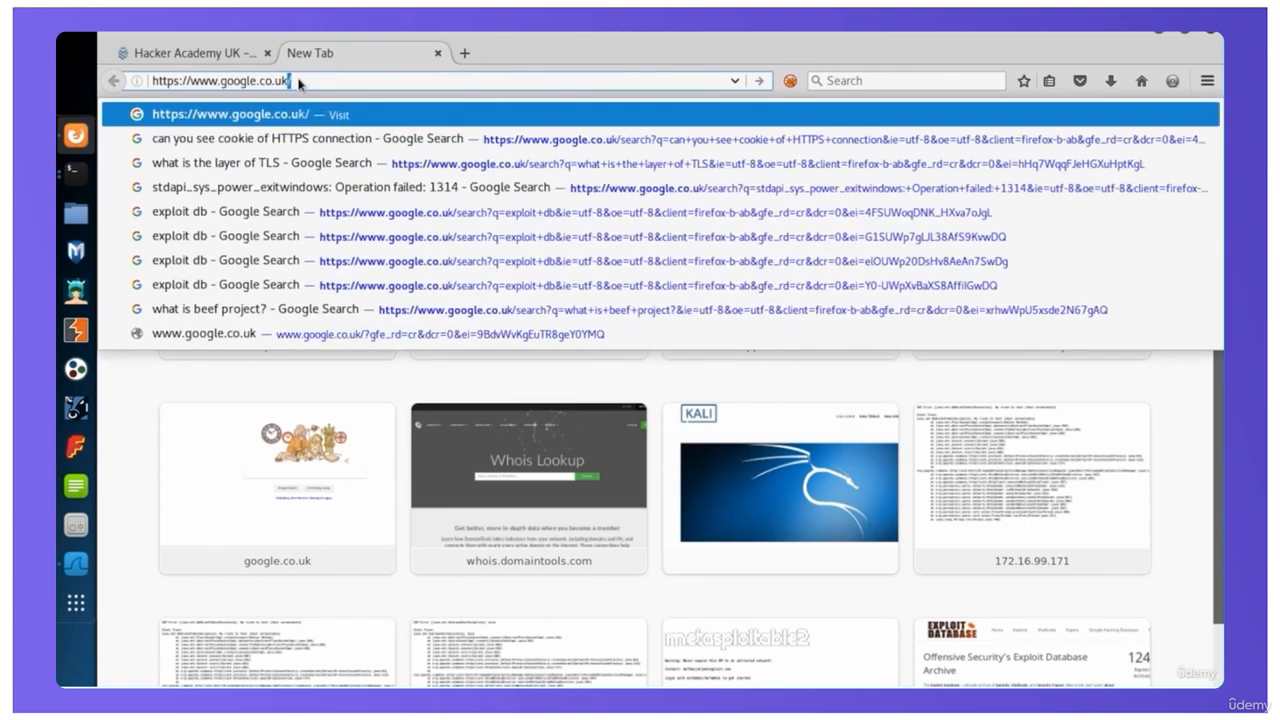
pyautogui.press('Return')
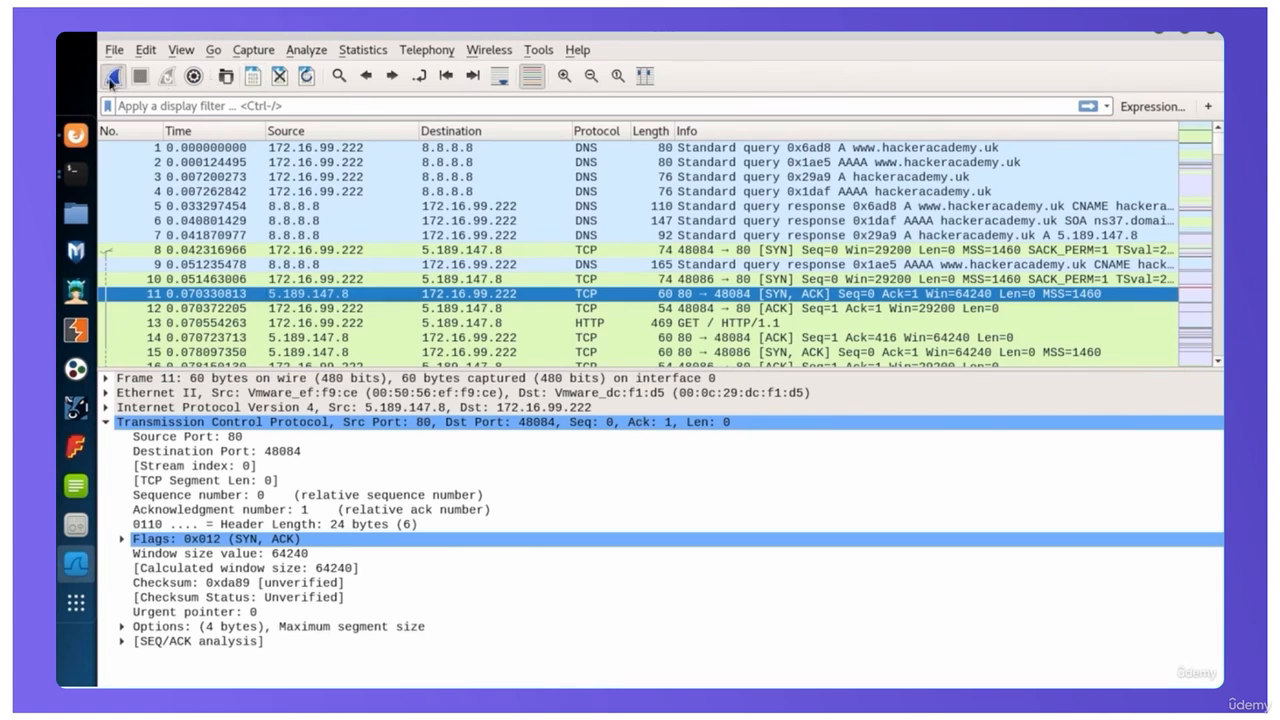
# Record the loading of the google.co.uk page in a new Wireshark capture, and stop the capture
pyautogui.click(112, 80)
pyautogui.click(596, 388)
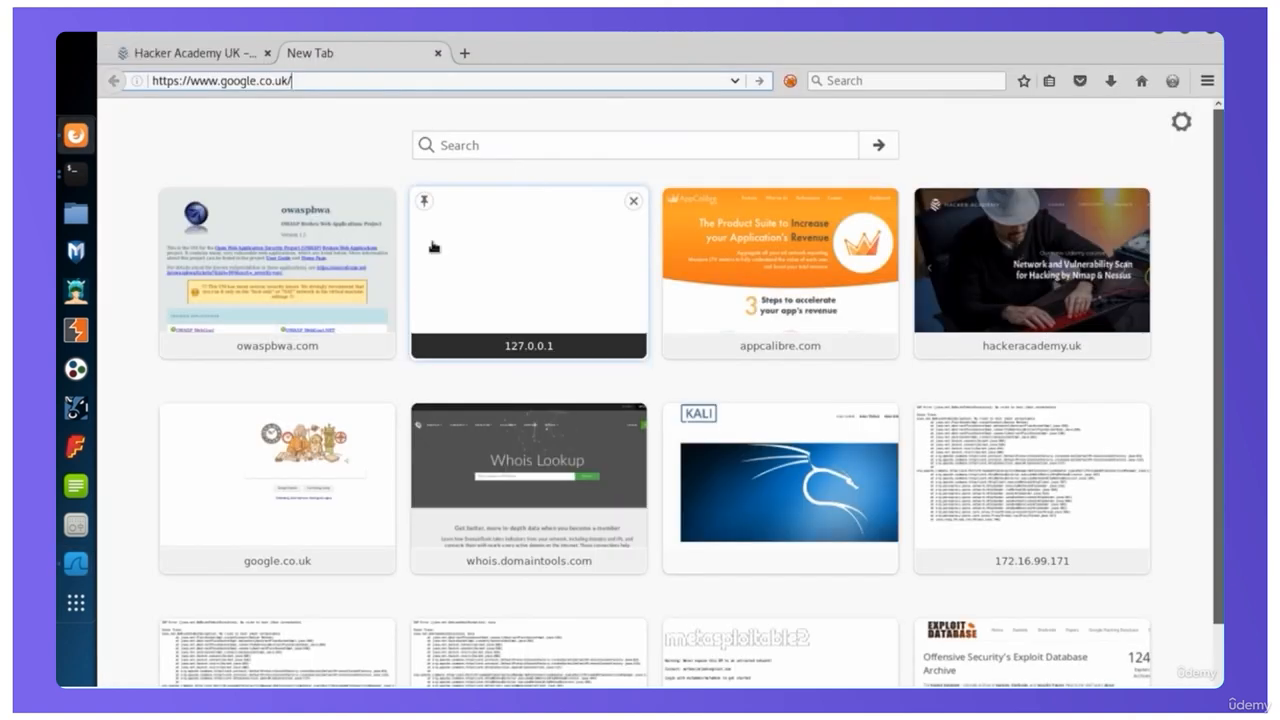
pyautogui.press('Return')
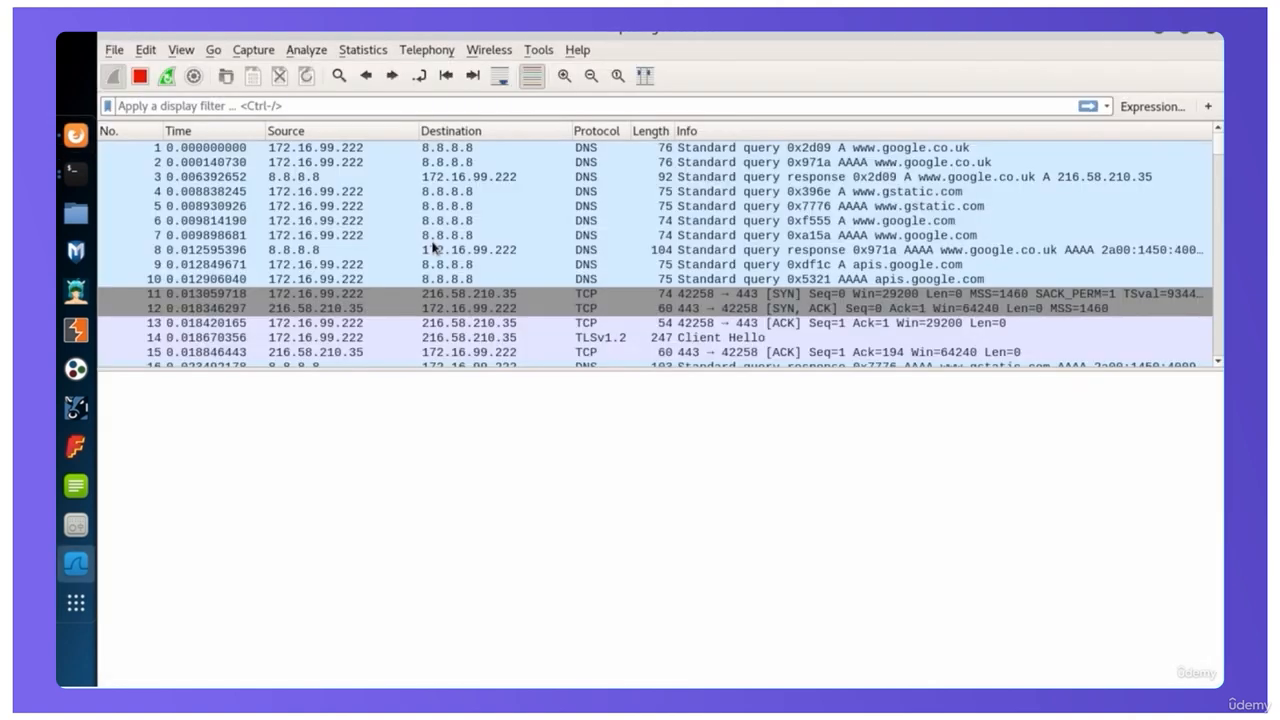
pyautogui.click(141, 77)
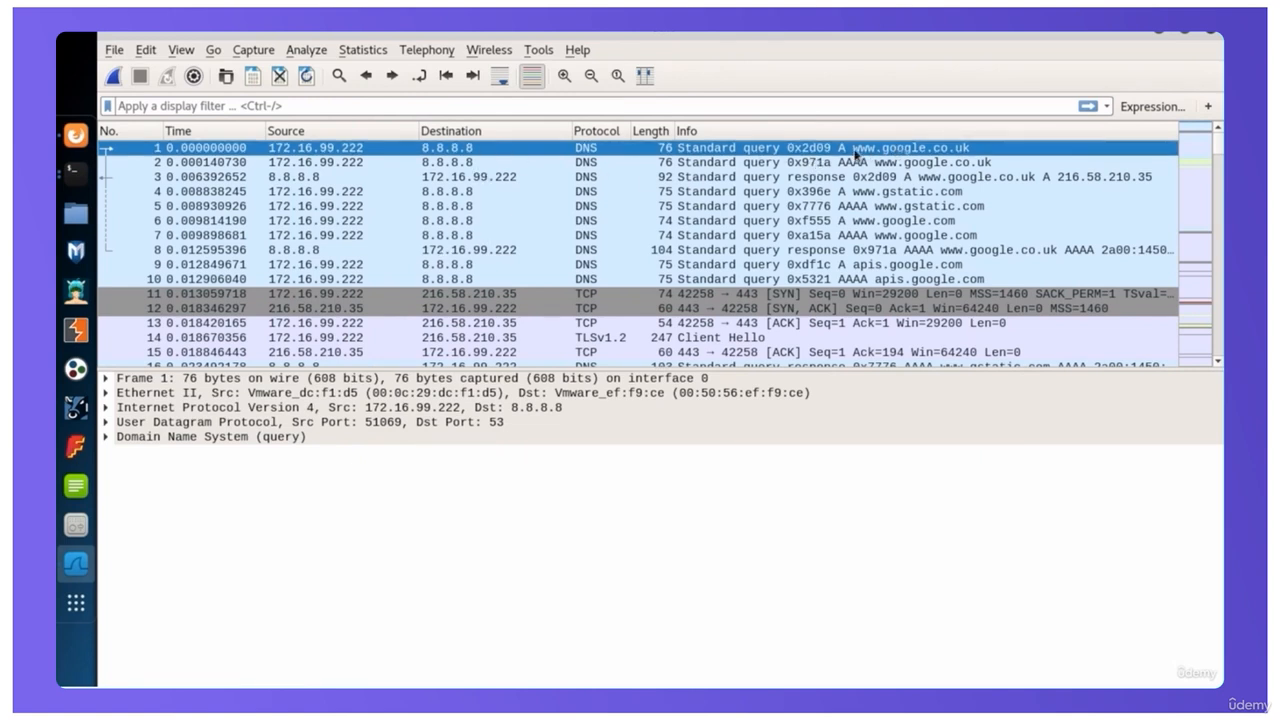
pyautogui.click(798, 180)
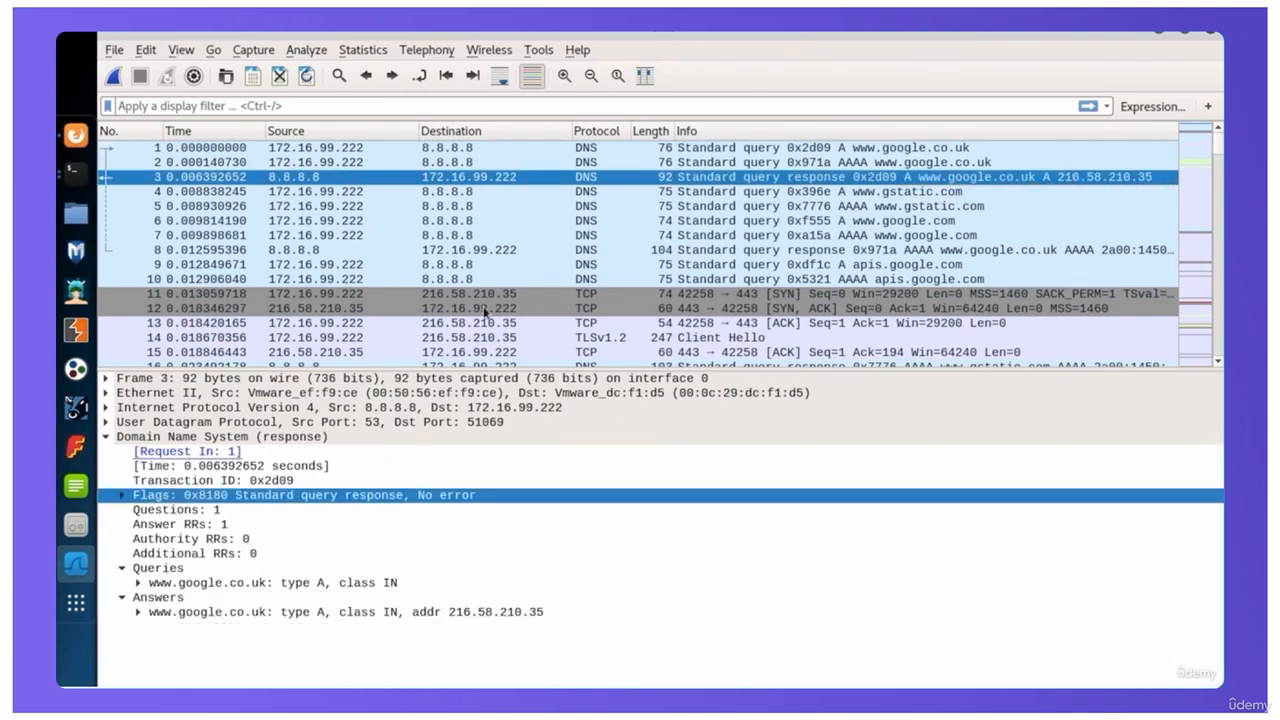
pyautogui.click(373, 294)
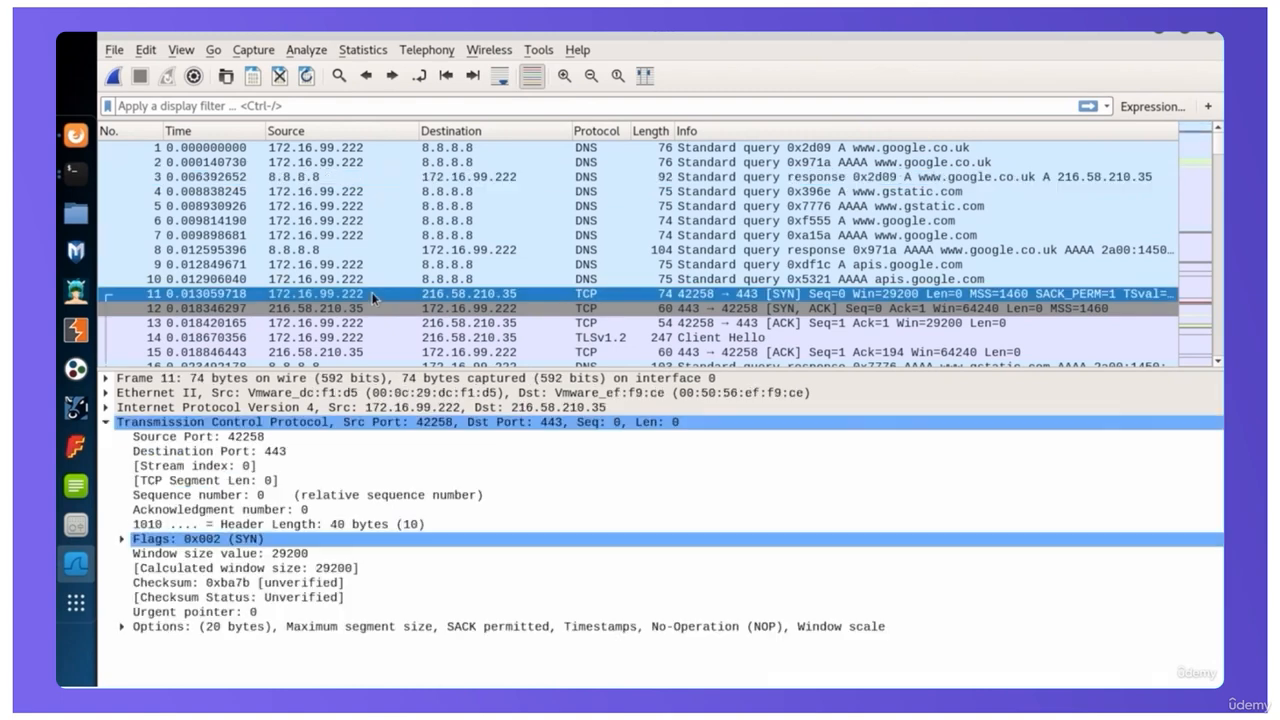
pyautogui.scroll(-2, 815, 260)
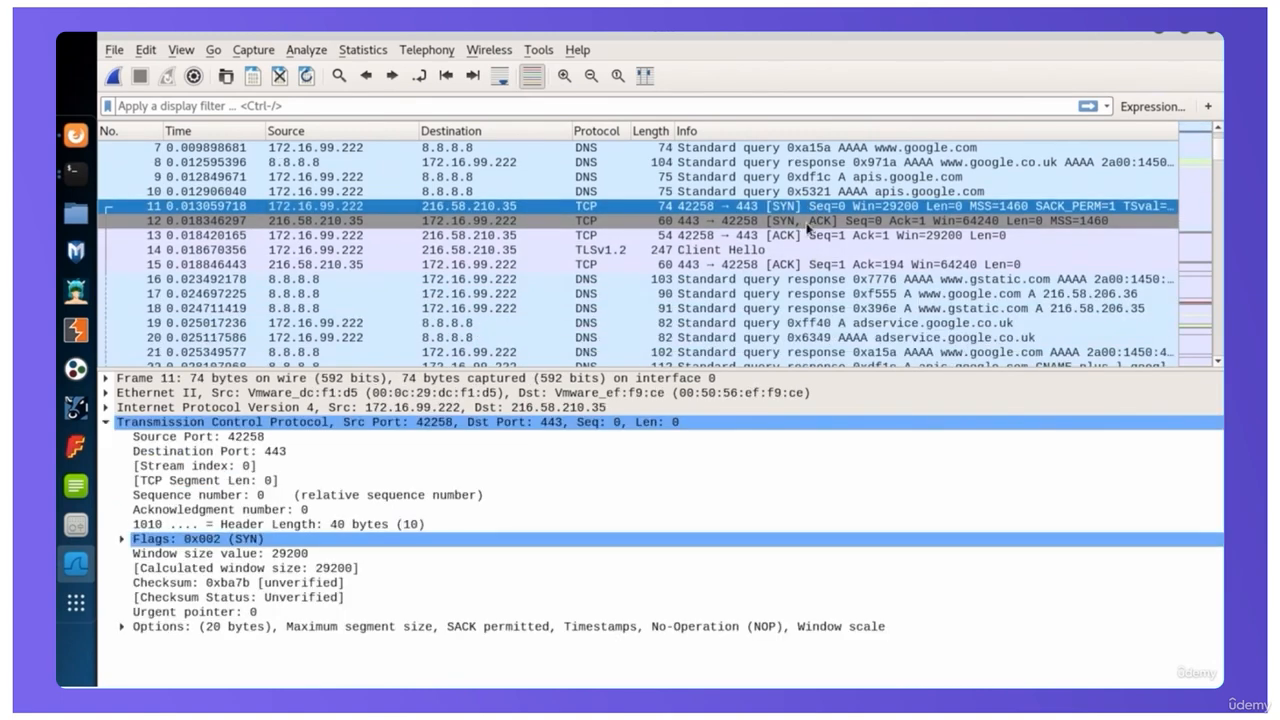
pyautogui.click(808, 222)
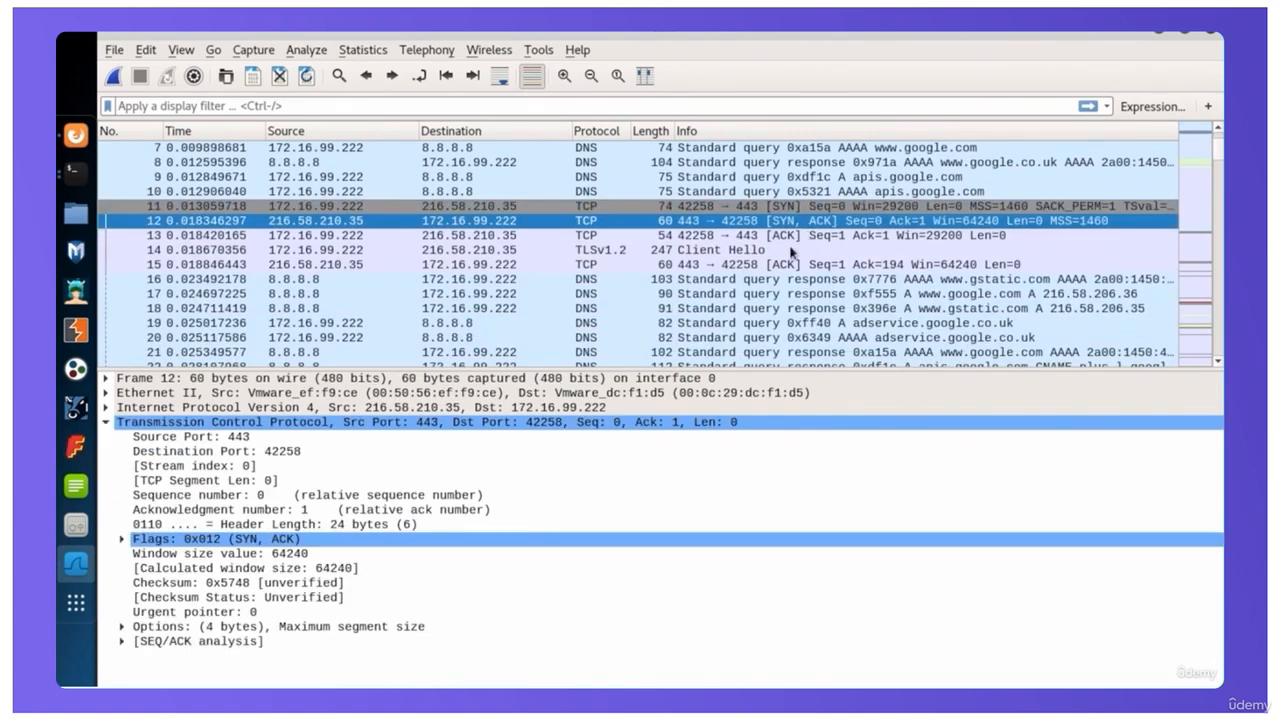
pyautogui.click(795, 238)
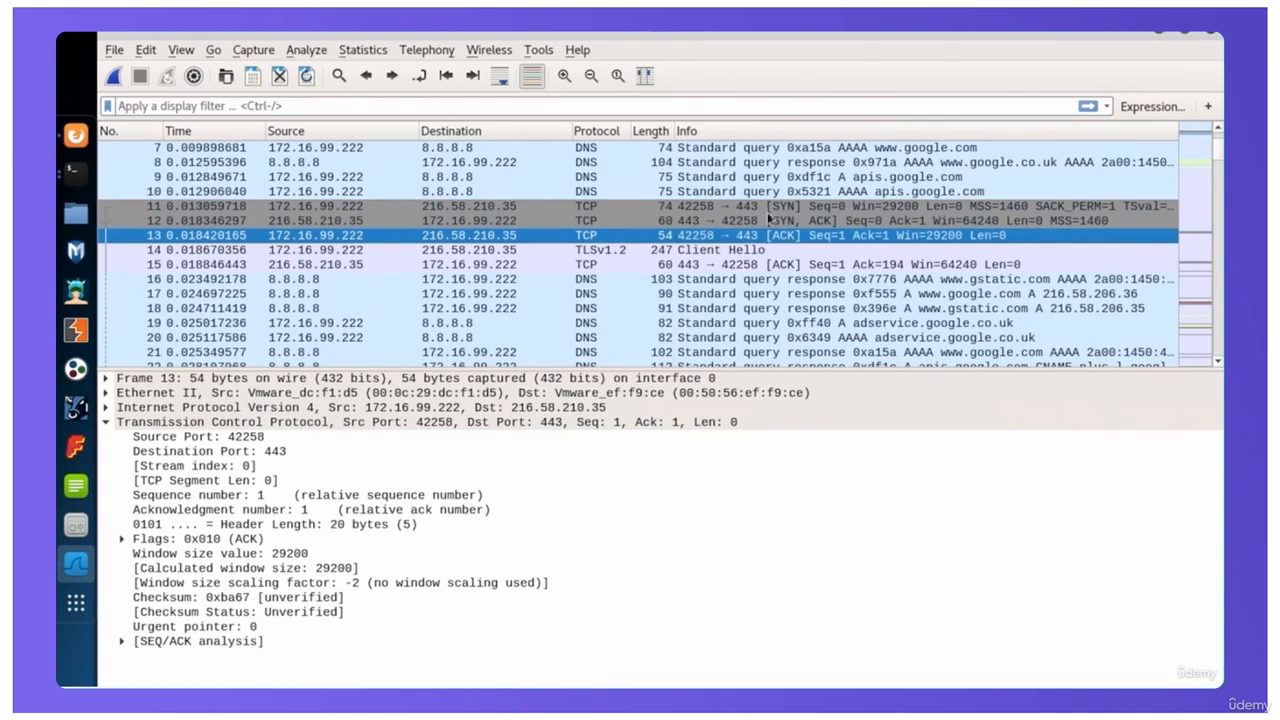
# Apply the destination address 216.58.210.35 of the Client Hello in packet 14 as a display filter
pyautogui.click(618, 252)
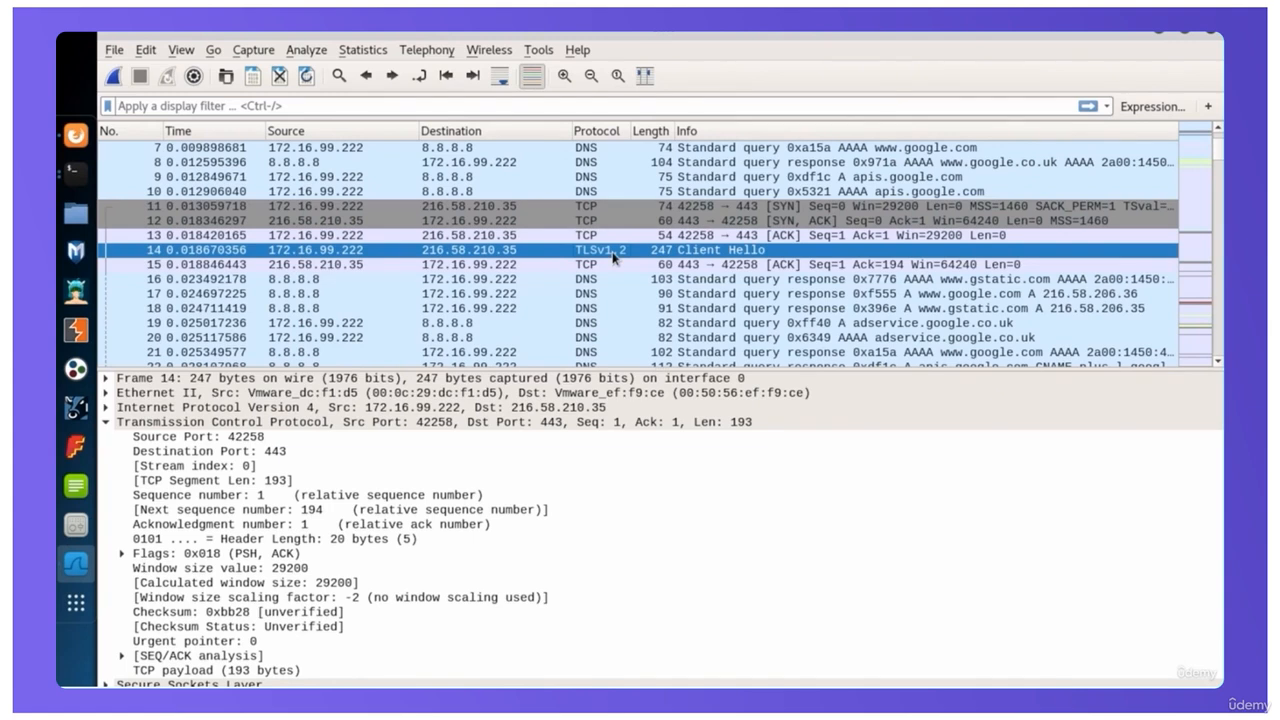
pyautogui.rightClick(508, 257)
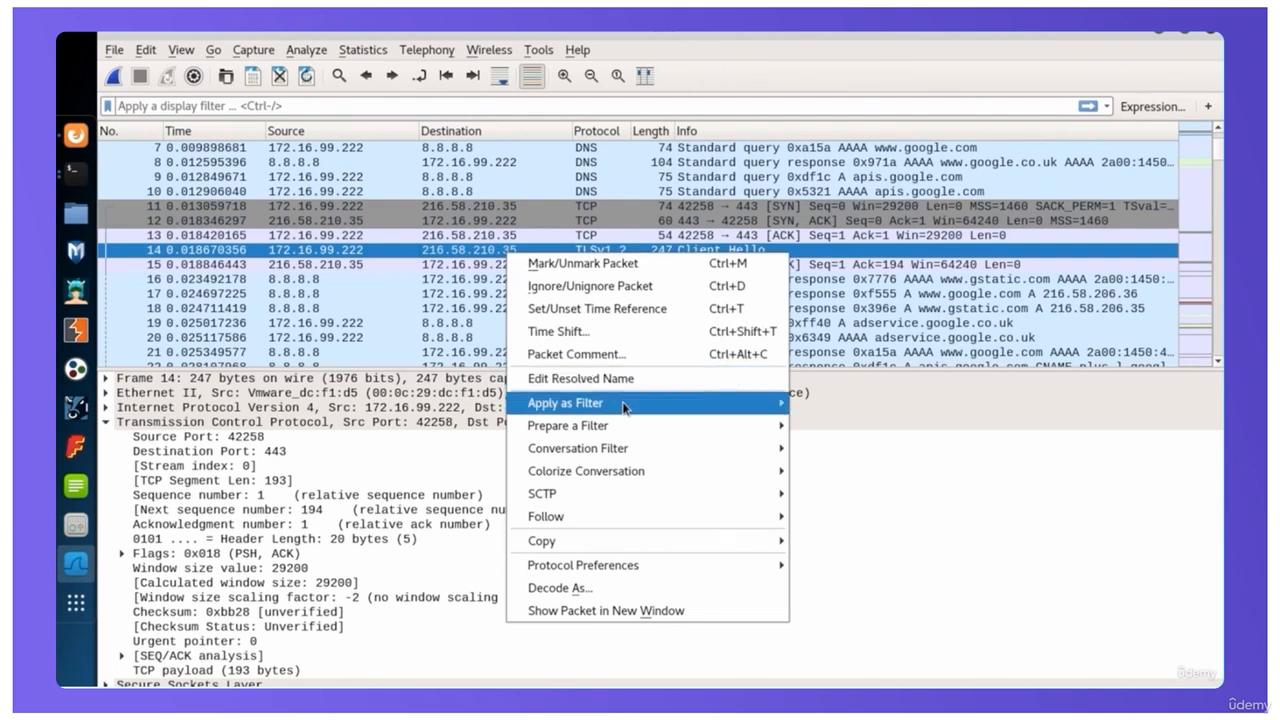
pyautogui.moveTo(625, 407)
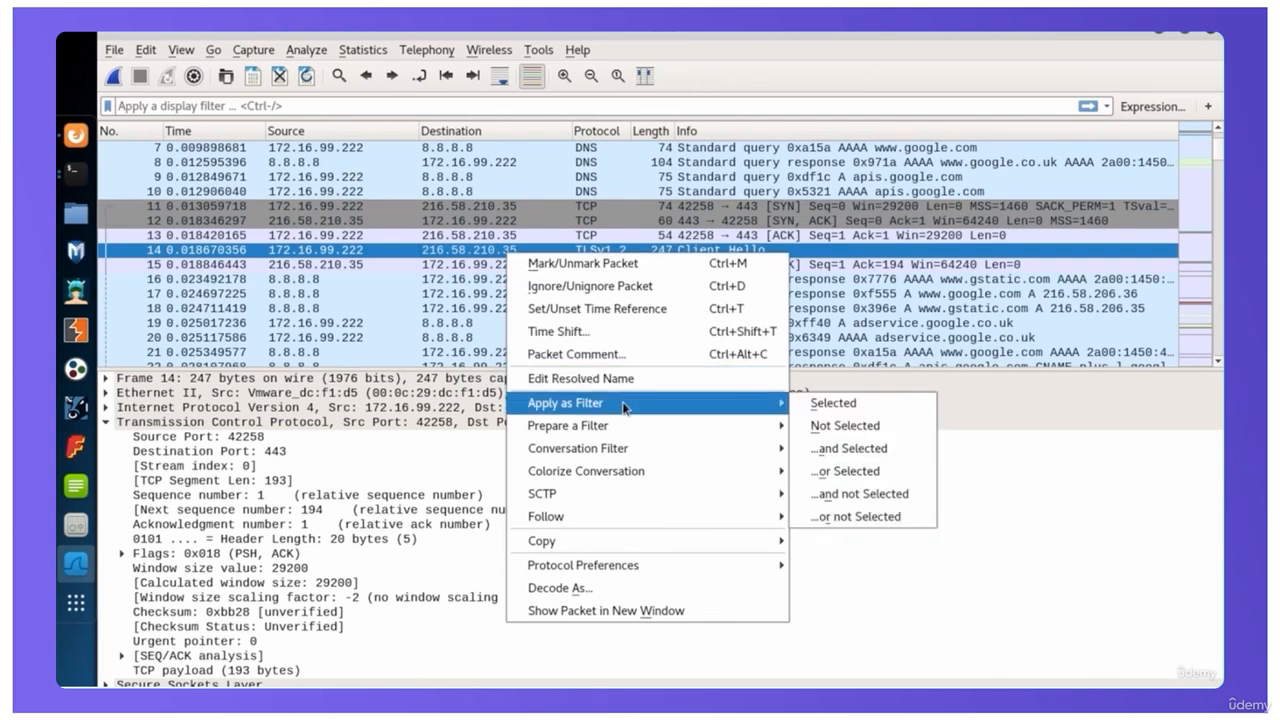
pyautogui.click(814, 405)
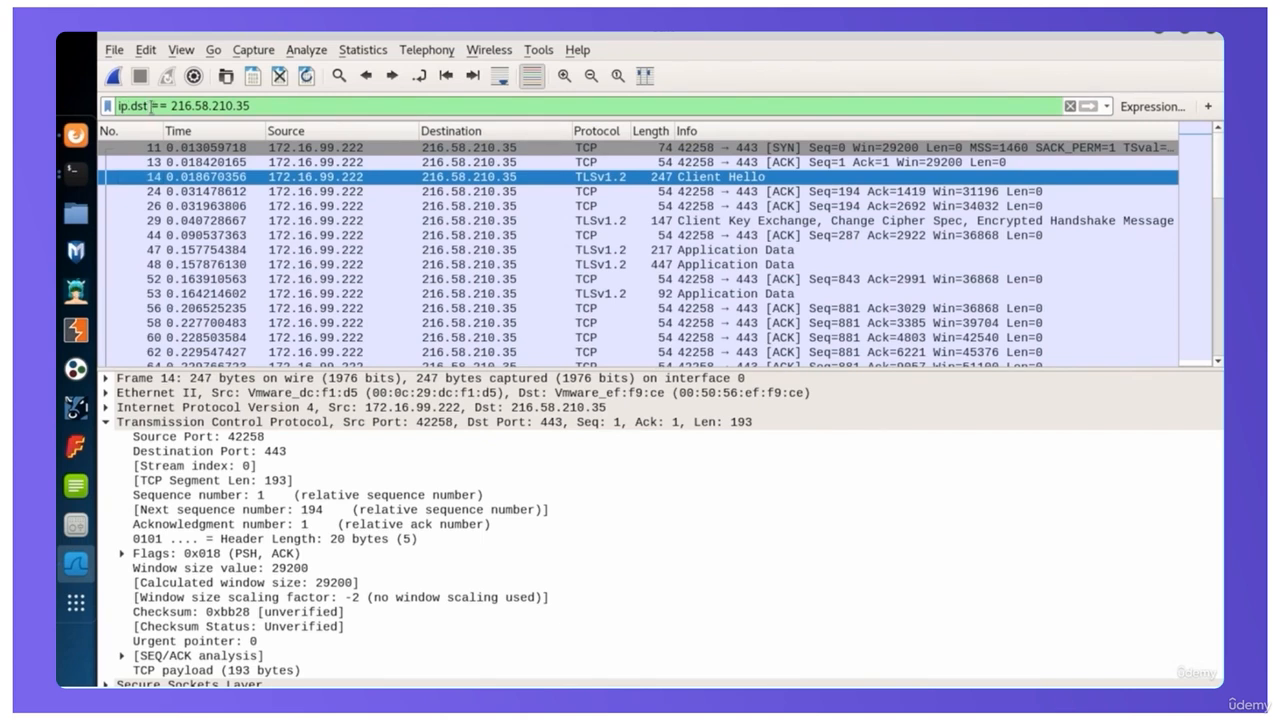
# Change the display filter to ip.addr == 216.58.210.35 and apply it to show traffic in both directions
pyautogui.moveTo(250, 105); pyautogui.dragTo(119, 105)
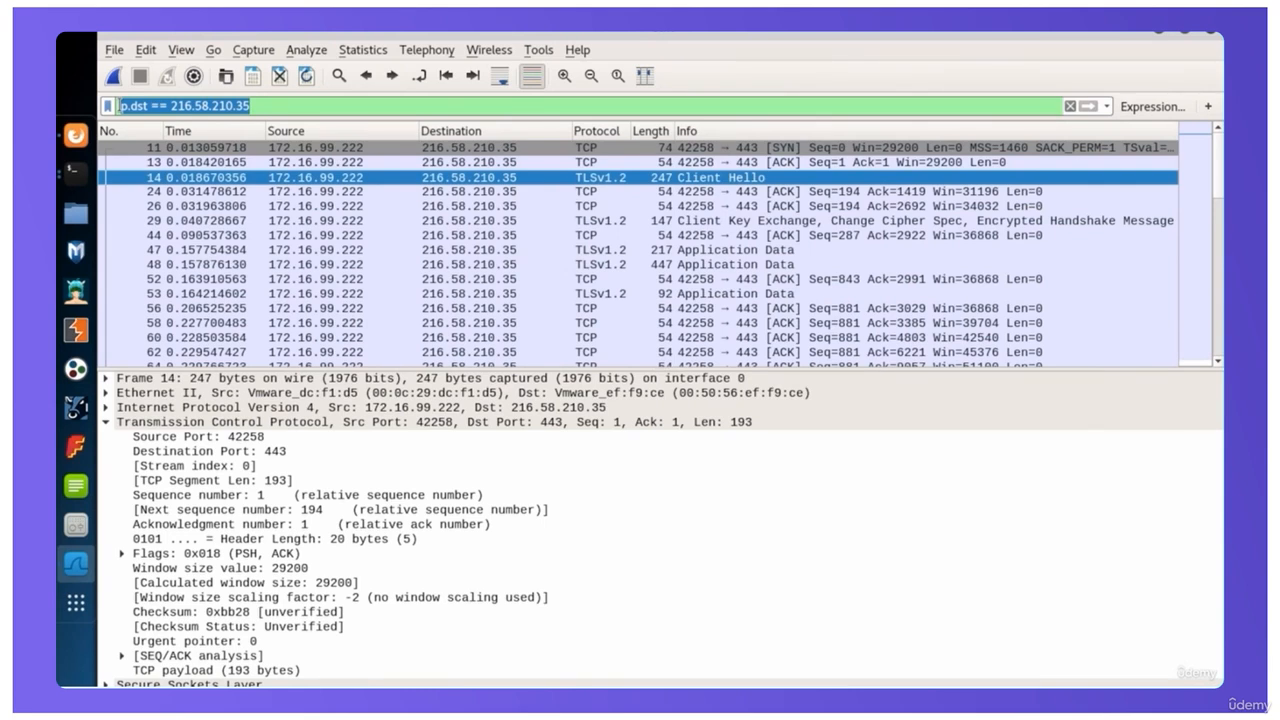
pyautogui.click(142, 105)
pyautogui.moveTo(132, 106); pyautogui.dragTo(140, 106)
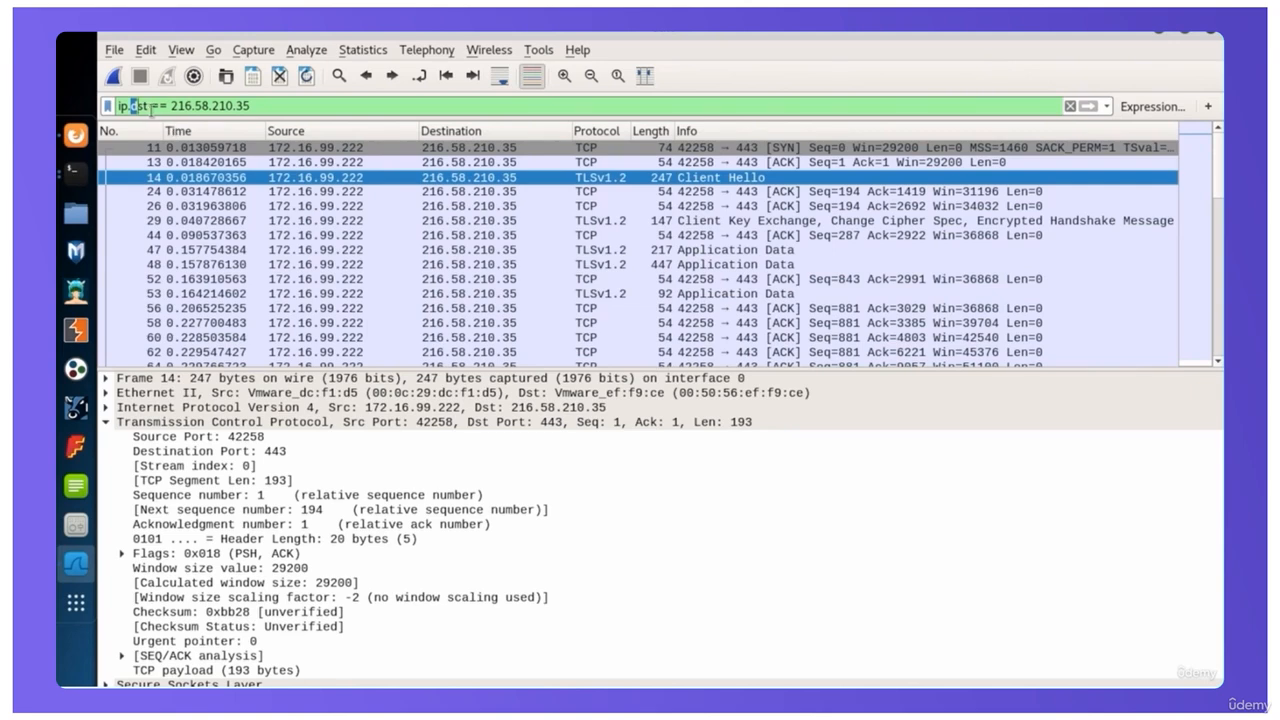
pyautogui.click(152, 108)
pyautogui.press('BackSpace')
pyautogui.press('BackSpace')
pyautogui.press('BackSpace')
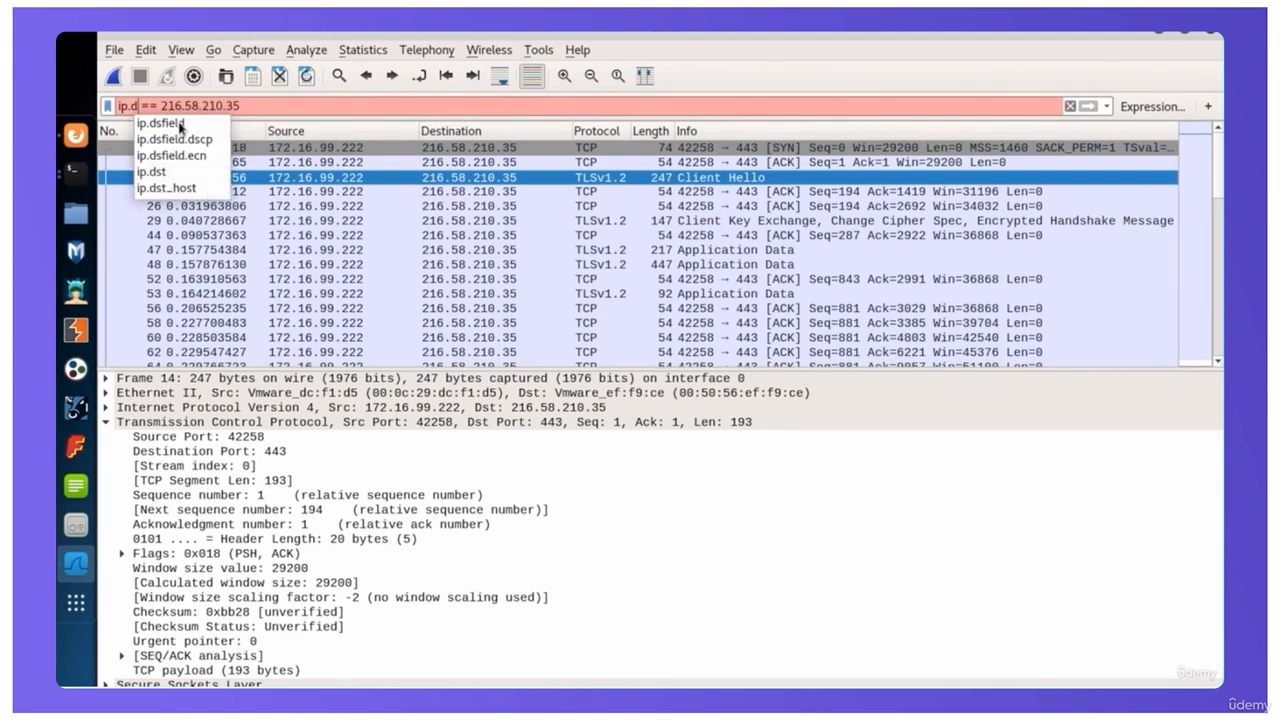
pyautogui.write('addr')
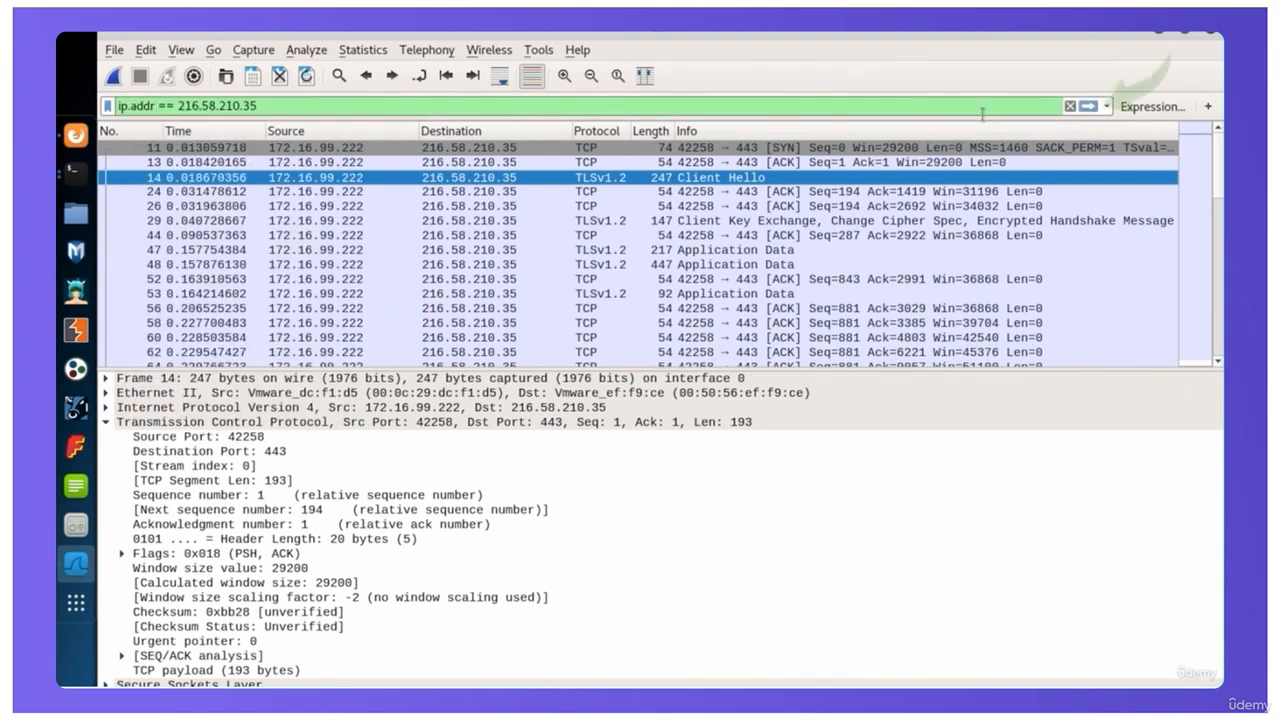
pyautogui.click(1088, 105)
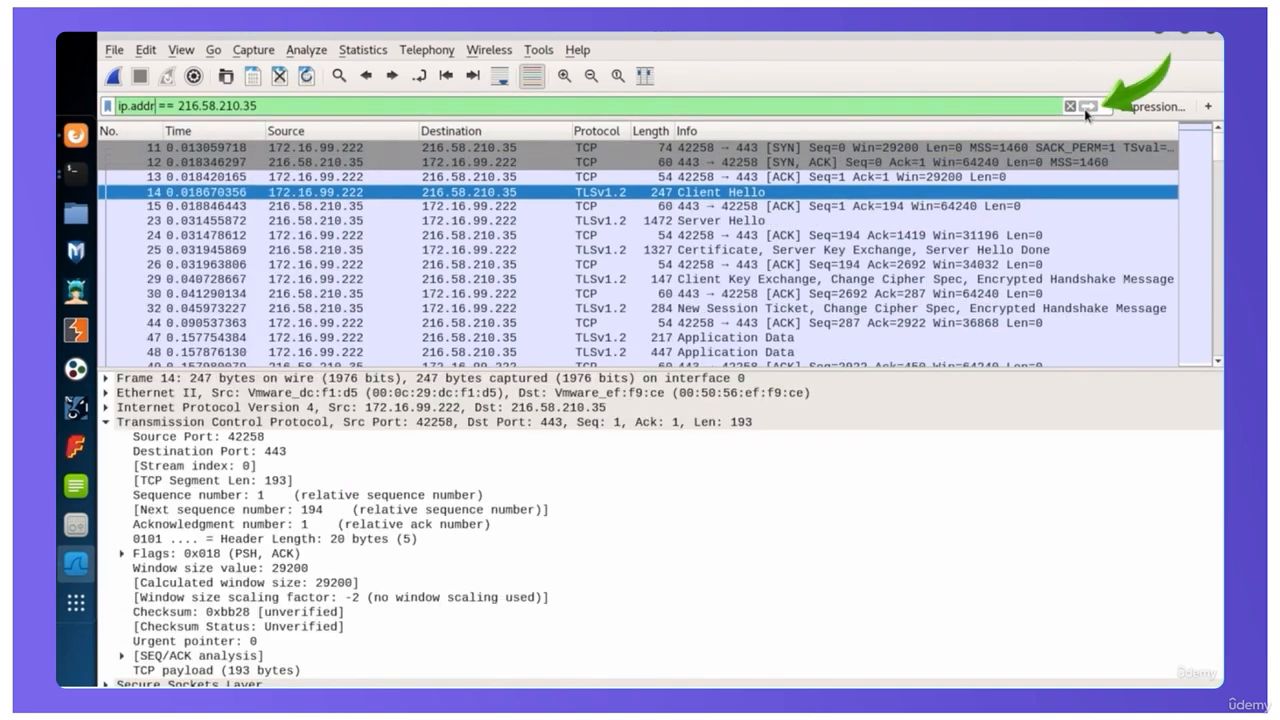
# Examine the TLS and TCP layers of the Client Hello in packet 14 and the server's ACK in packet 15
pyautogui.click(619, 206)
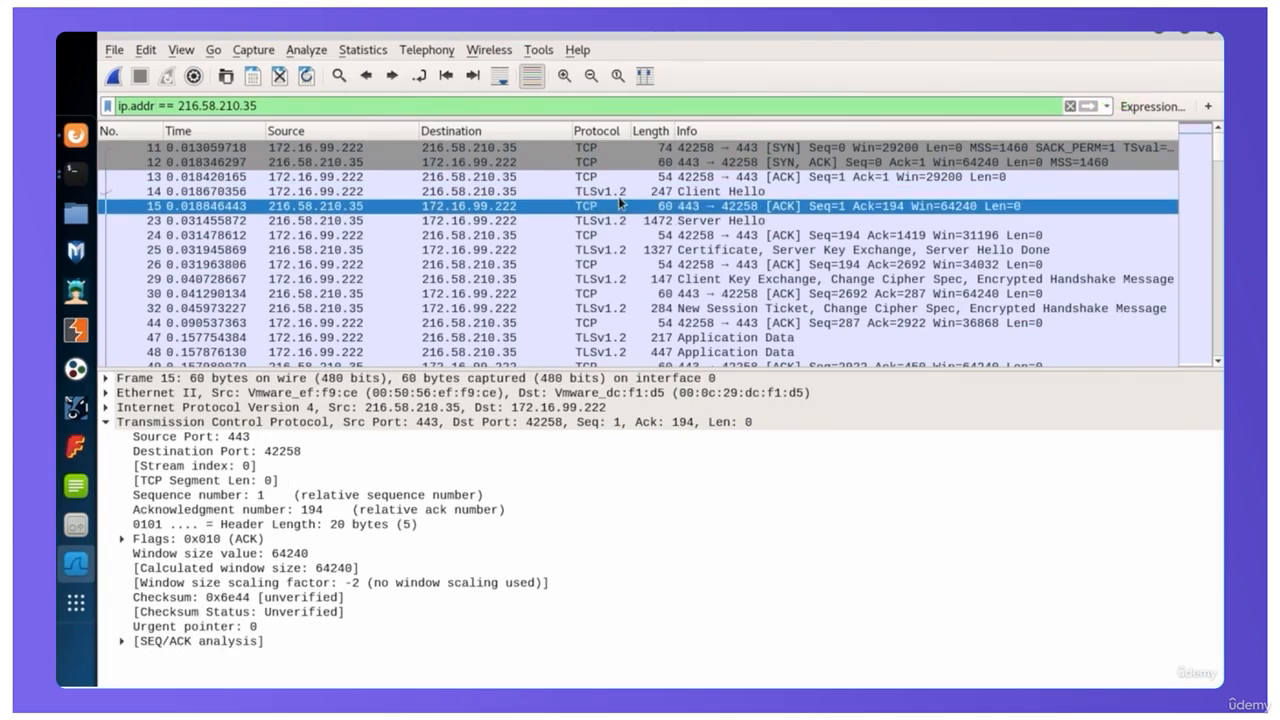
pyautogui.click(625, 193)
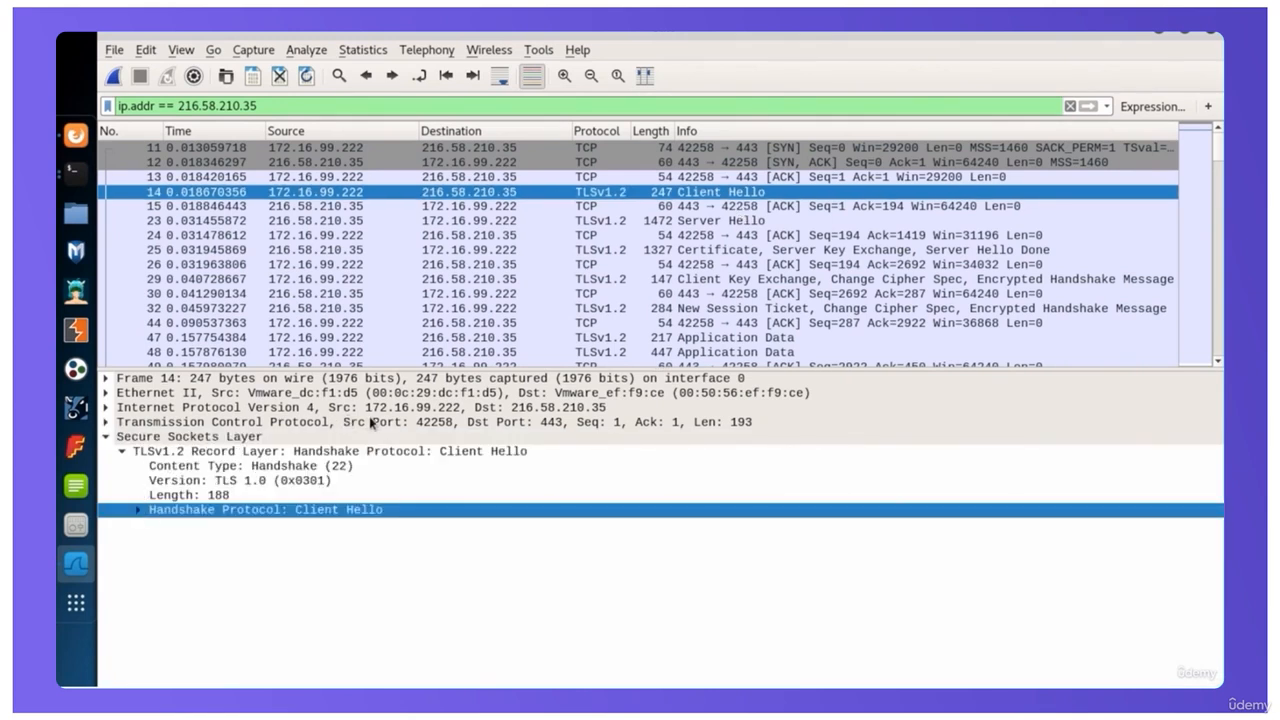
pyautogui.click(374, 424)
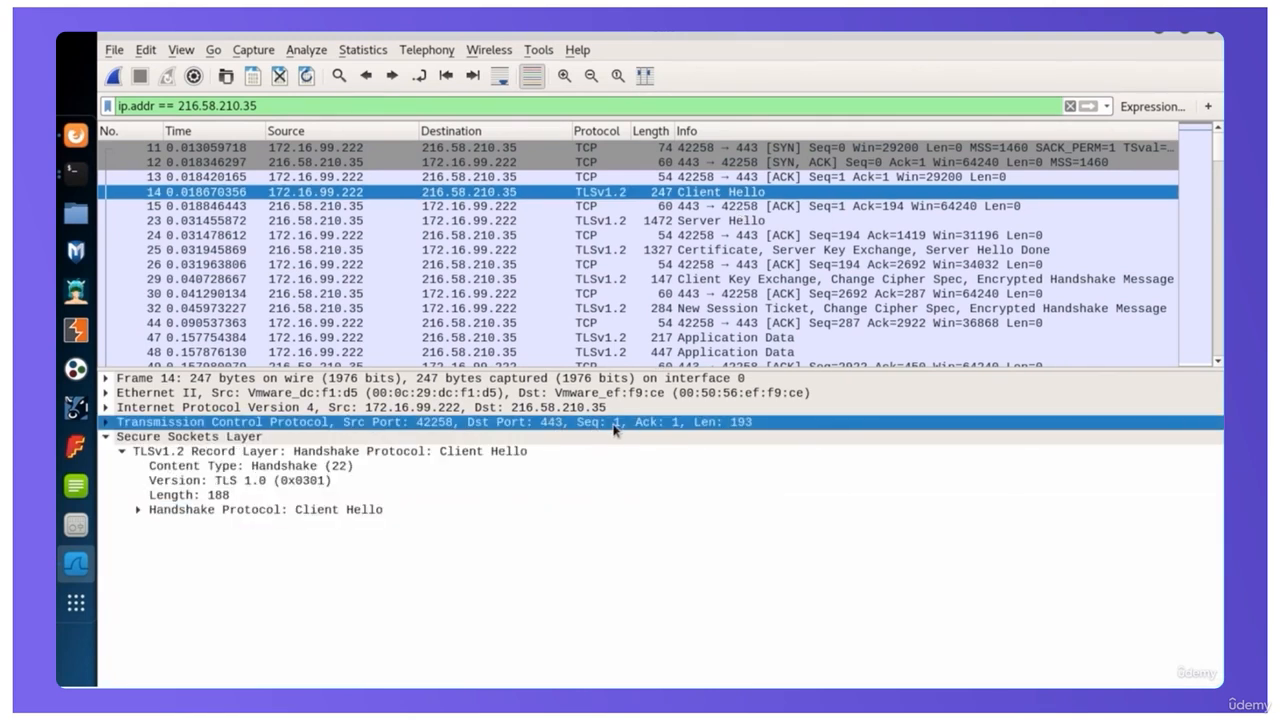
pyautogui.click(870, 208)
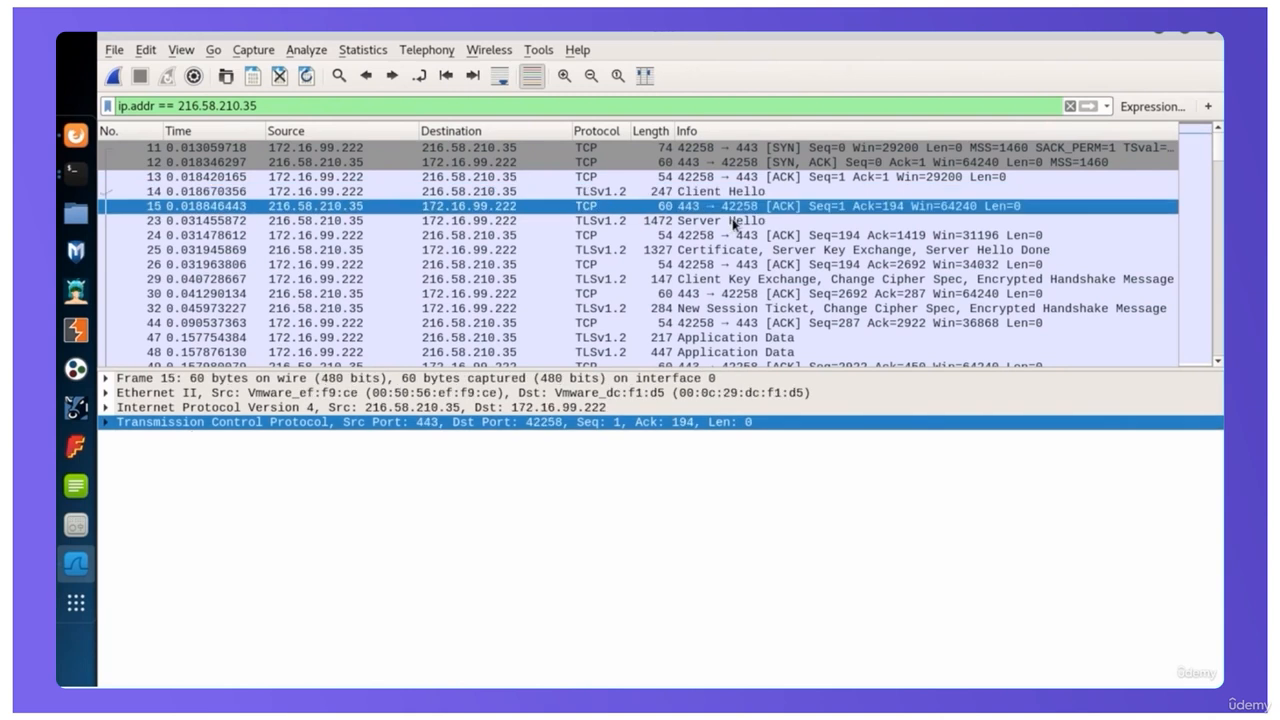
# Step through the remaining TLS handshake packets 23, 25, 29 and 32, from Server Hello to New Session Ticket
pyautogui.click(735, 222)
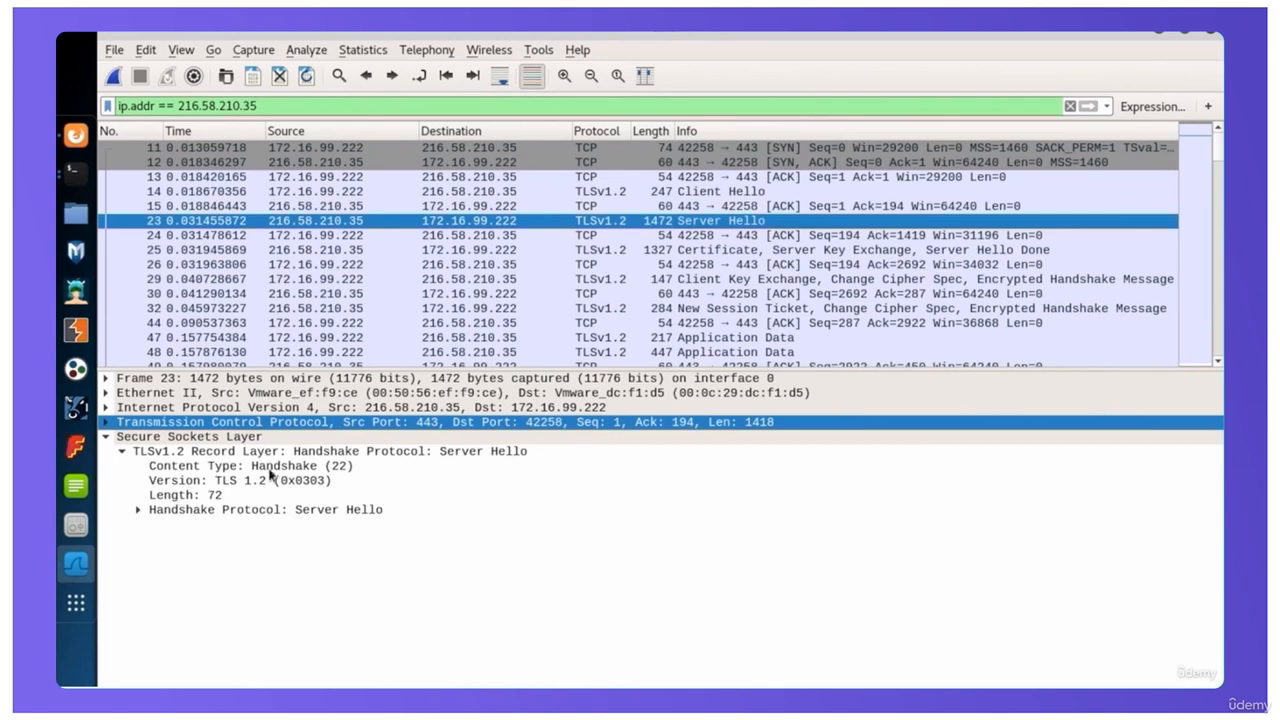
pyautogui.click(829, 250)
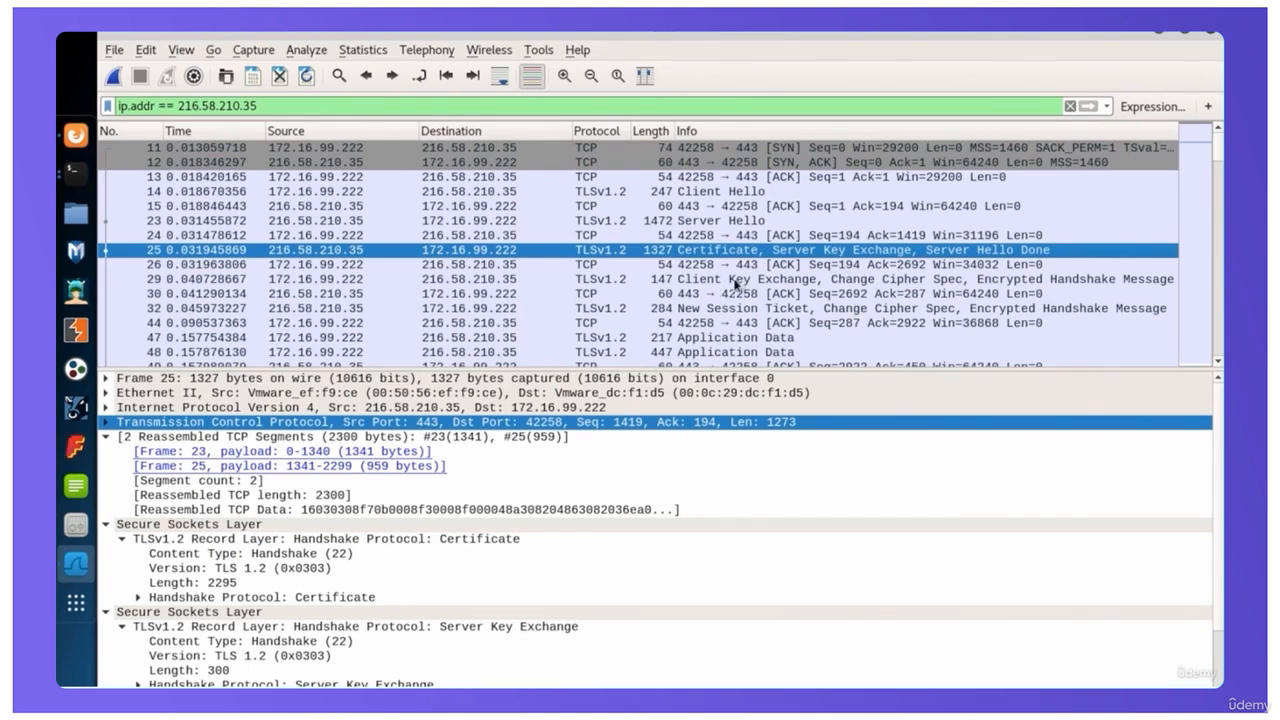
pyautogui.click(739, 281)
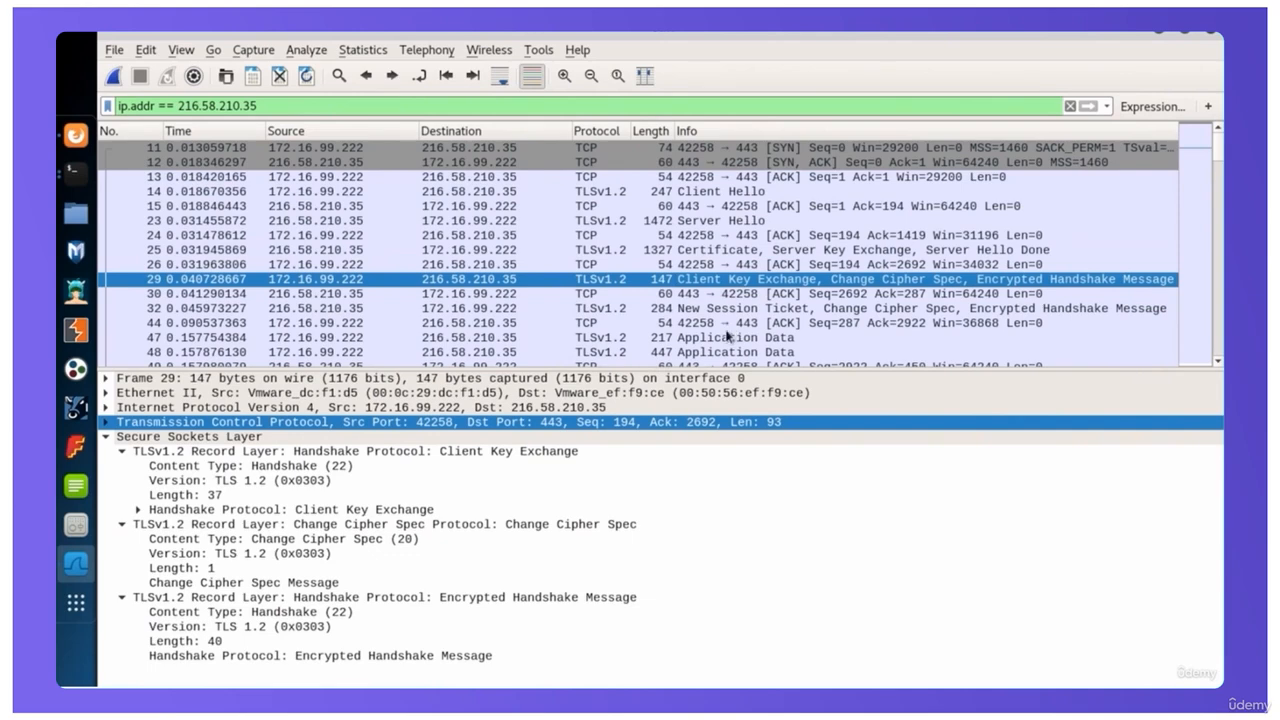
pyautogui.click(740, 314)
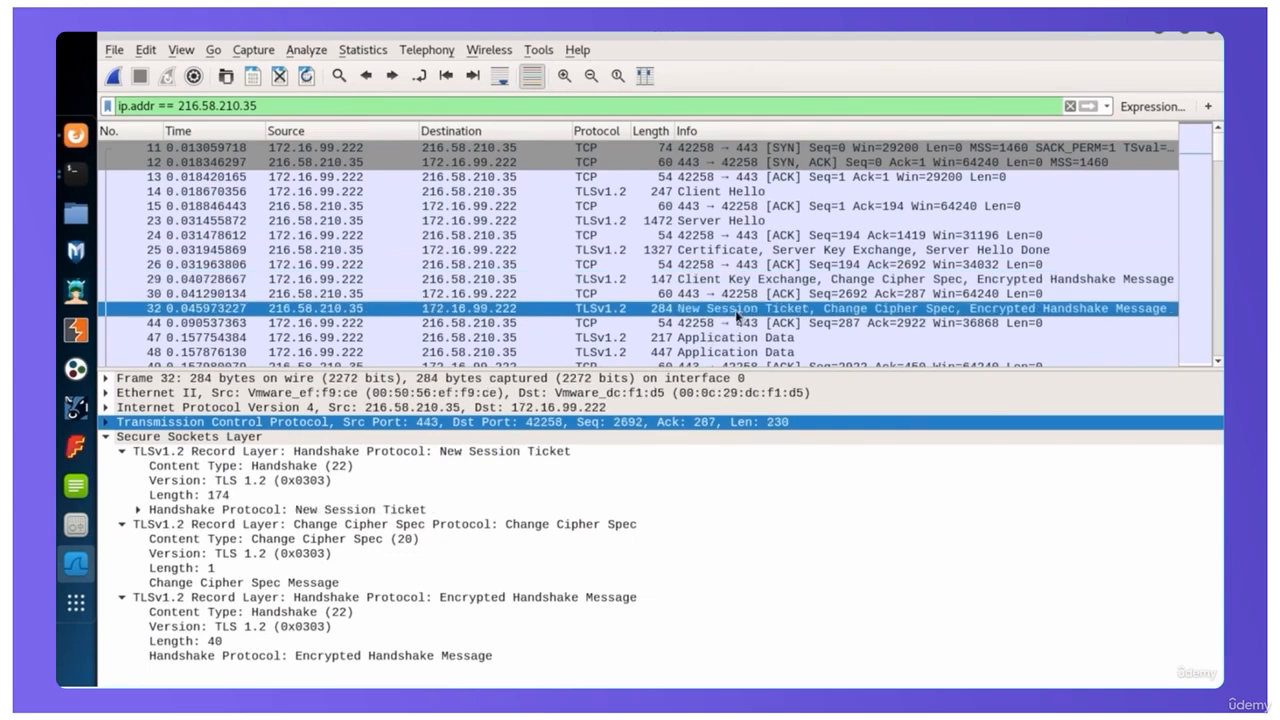
# Select the Application Data packet 47 and highlight the Encrypted Application Data field in its TLS record
pyautogui.scroll(-1, 742, 312)
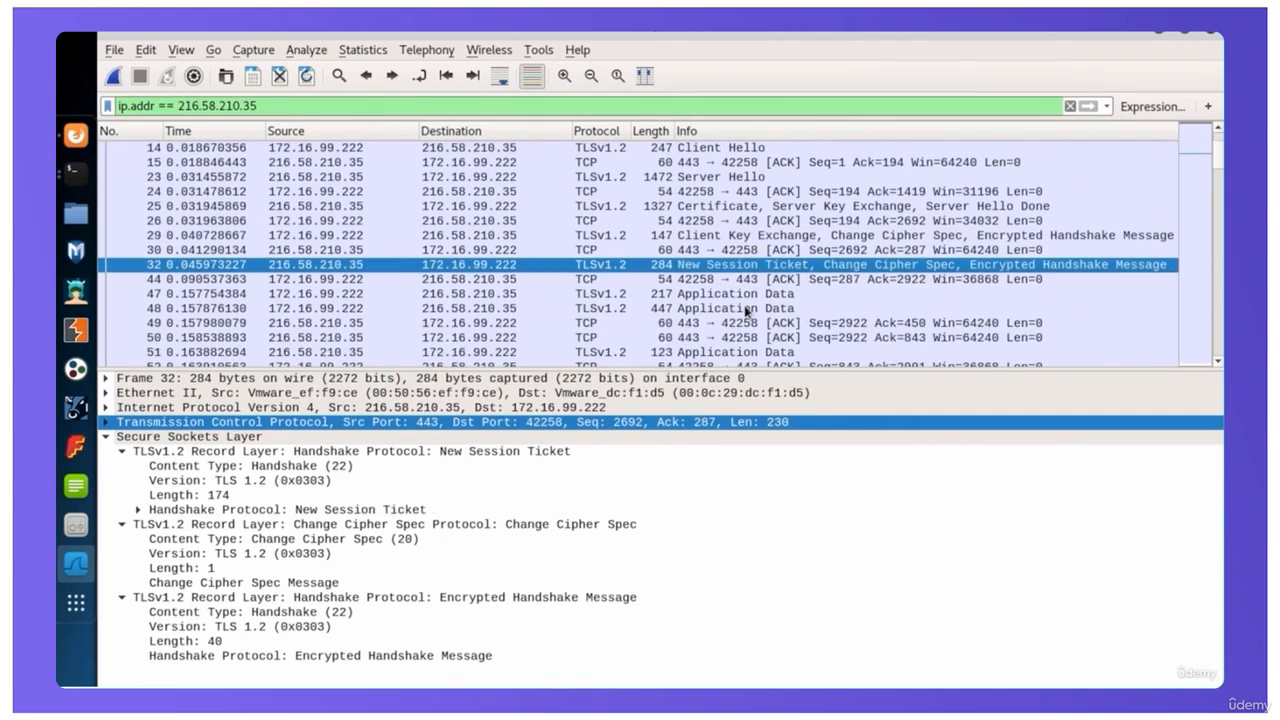
pyautogui.click(692, 296)
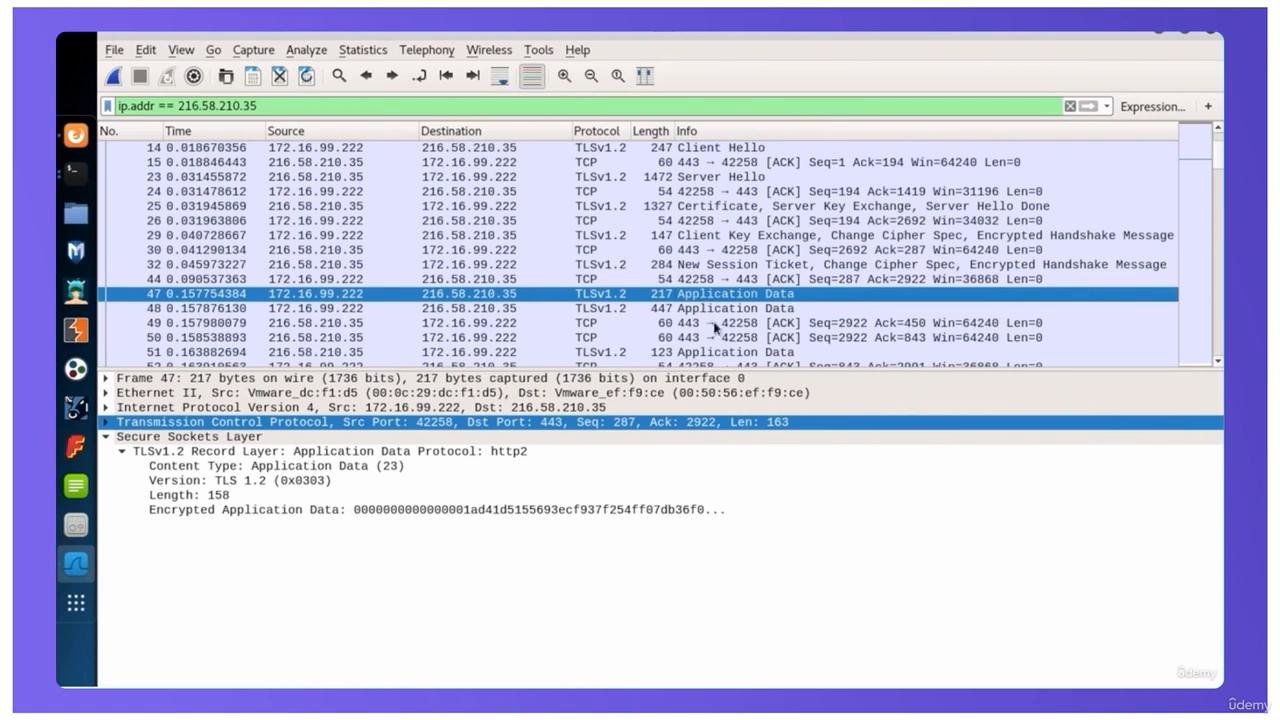
pyautogui.click(214, 511)
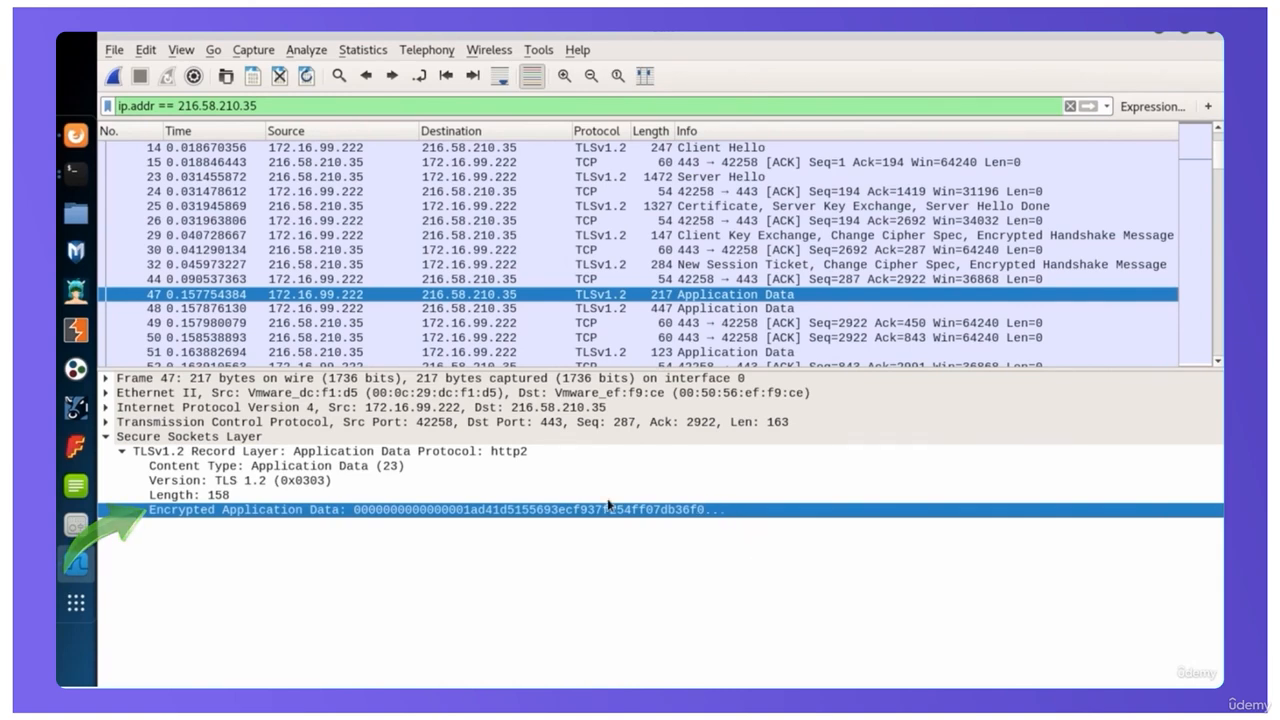
# Expand packet 47's Transmission Control Protocol layer, check its source and destination ports, and collapse the layer again
pyautogui.click(106, 422)
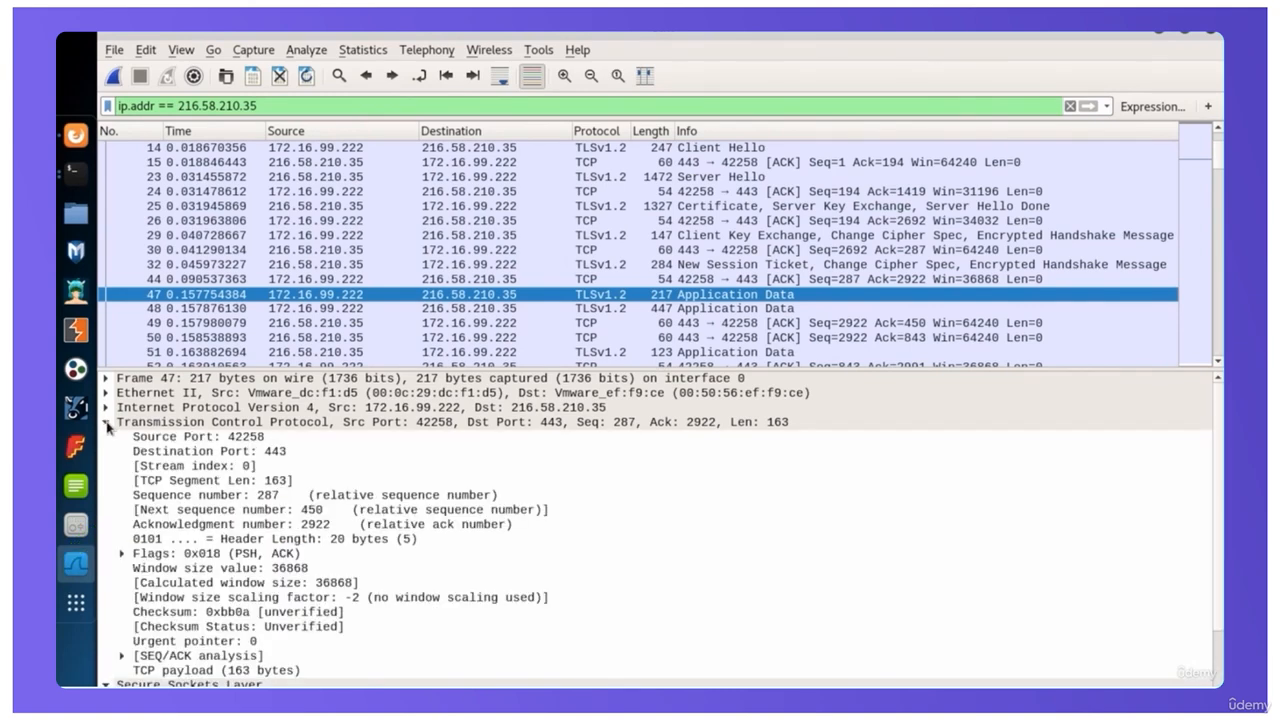
pyautogui.click(170, 427)
pyautogui.click(186, 440)
pyautogui.click(188, 452)
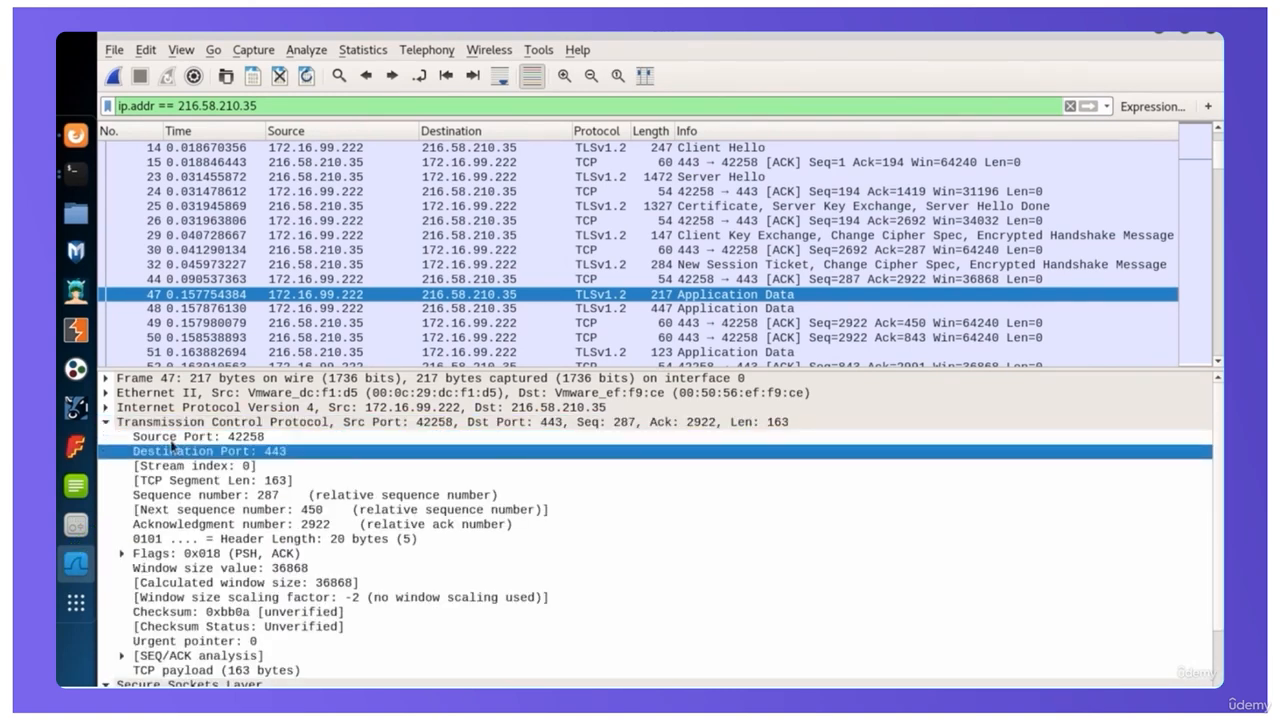
pyautogui.click(107, 423)
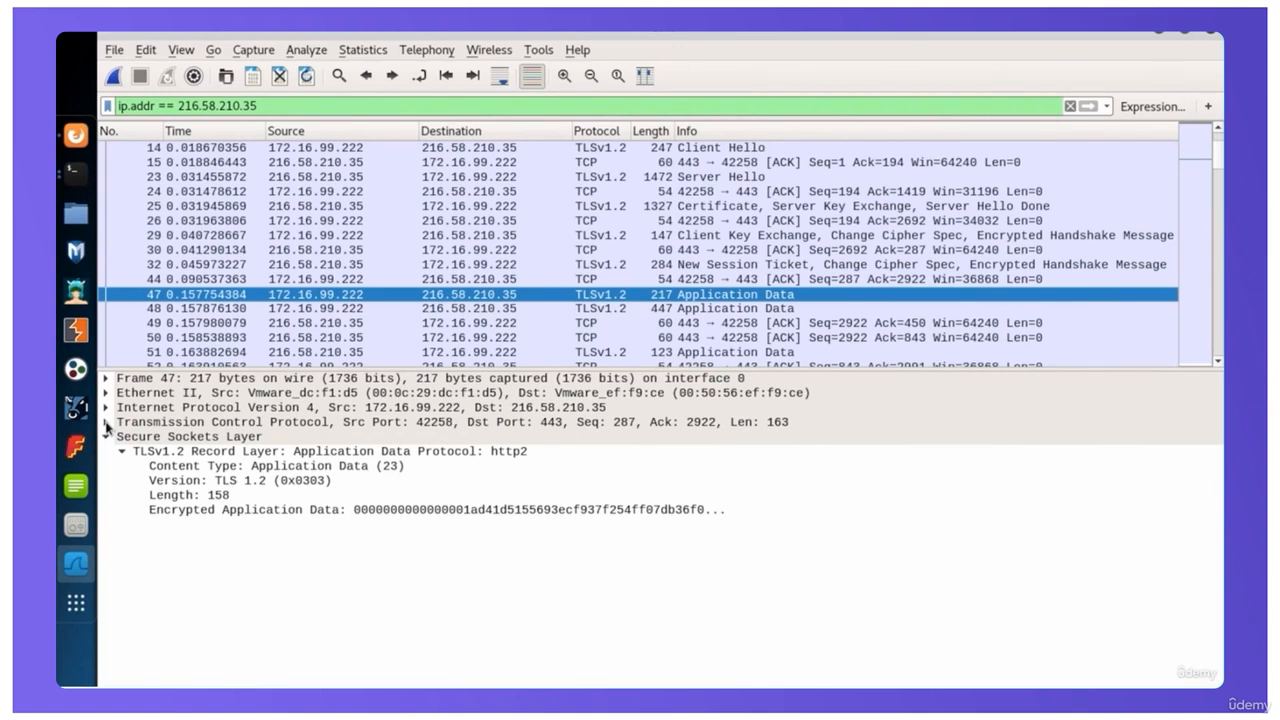
# Expand packet 47's Internet Protocol Version 4 layer and inspect its source and destination addresses and header checksum status
pyautogui.click(107, 409)
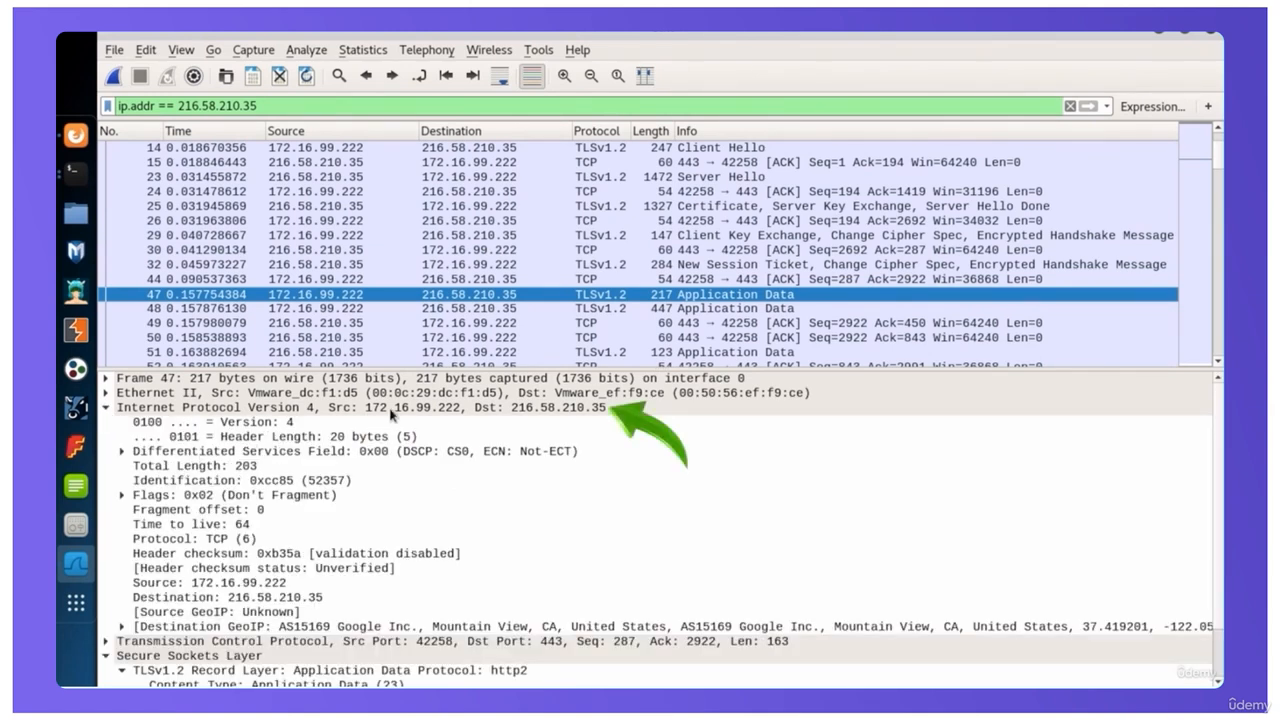
pyautogui.click(157, 582)
pyautogui.click(158, 593)
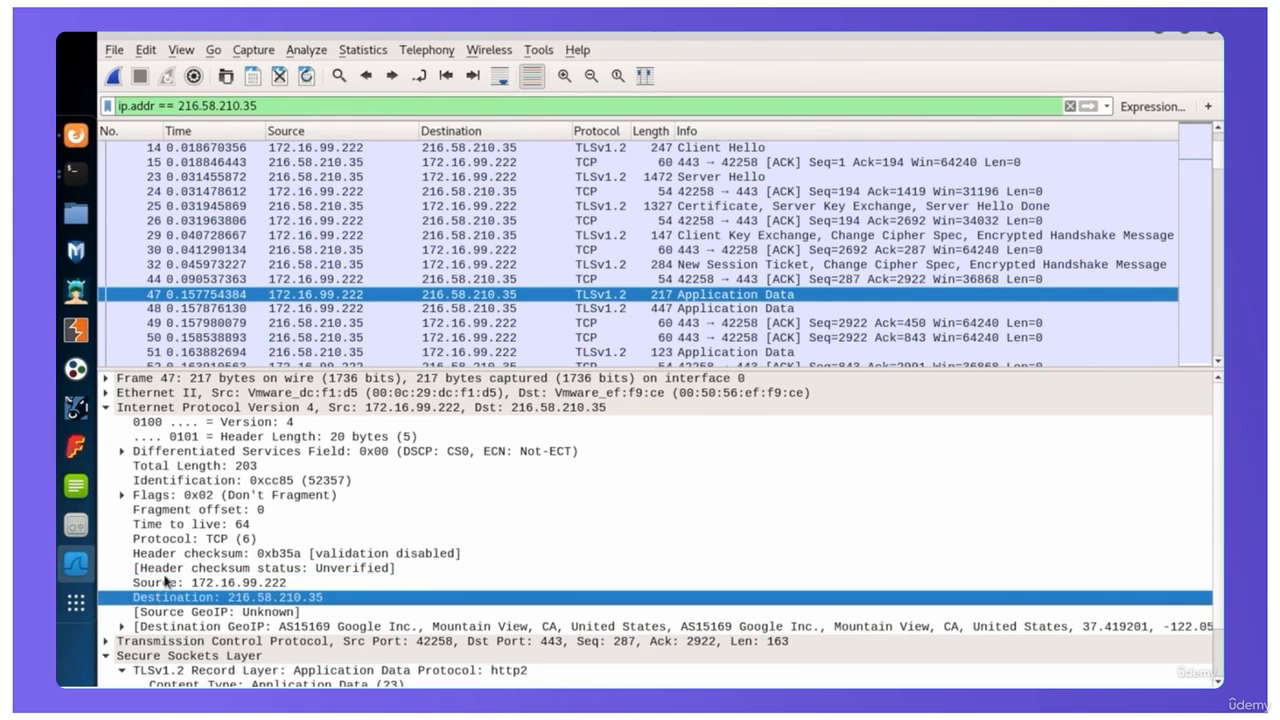
pyautogui.click(165, 574)
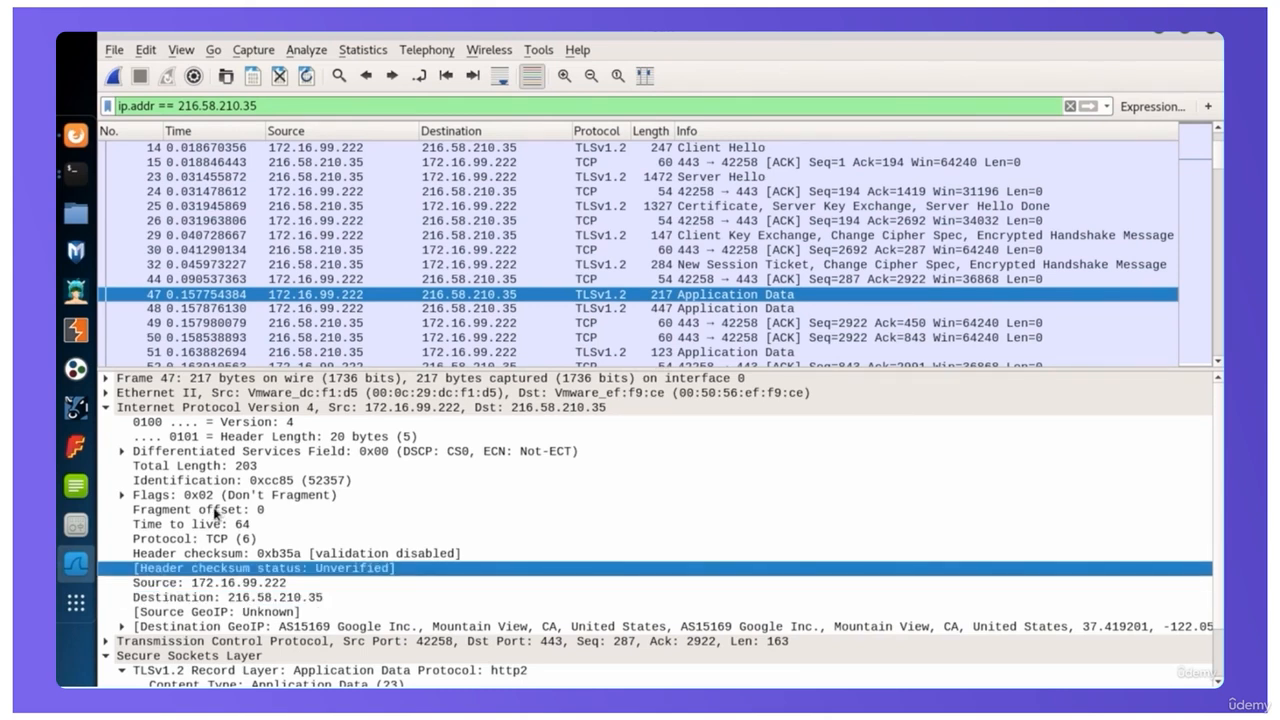